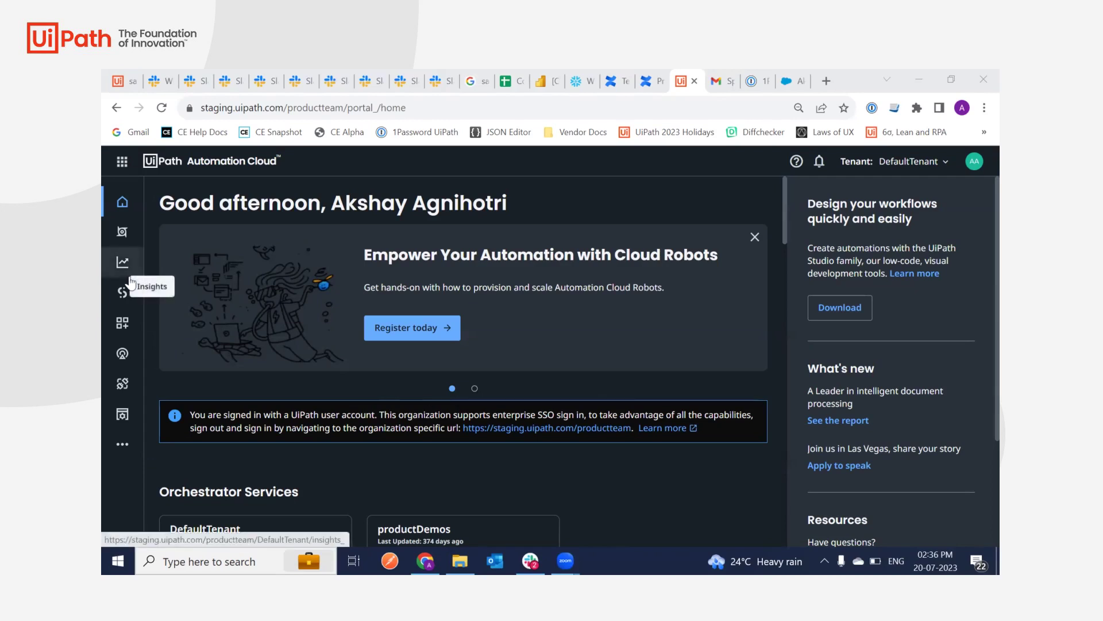
# - Glance at the site address and account menu, then go to Studio Web's Projects list
pyautogui.doubleClick(223, 107)
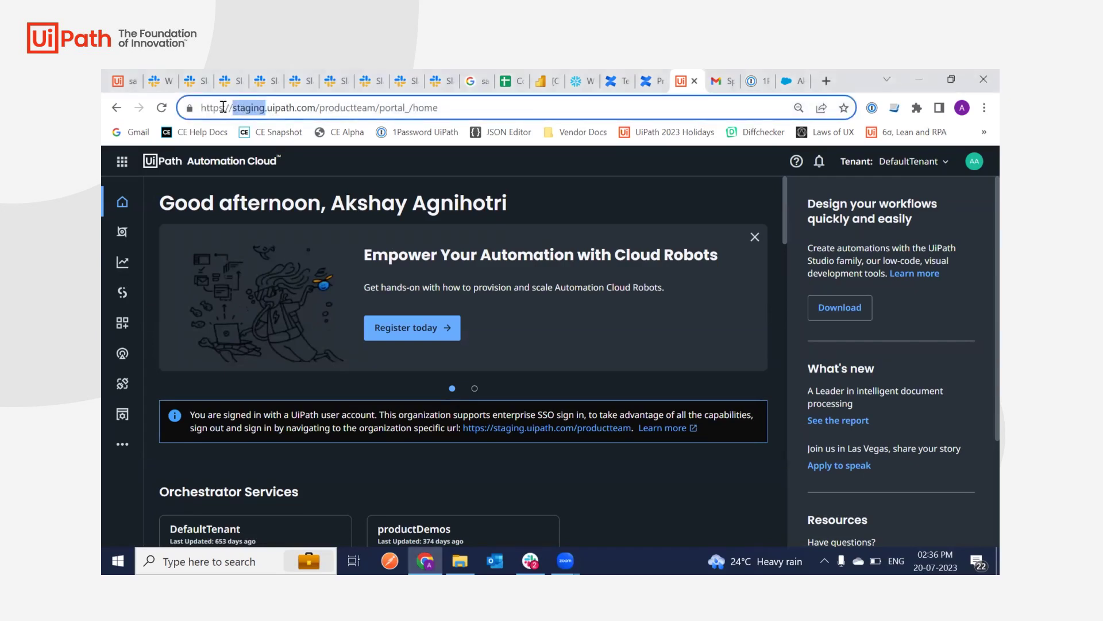
pyautogui.click(974, 161)
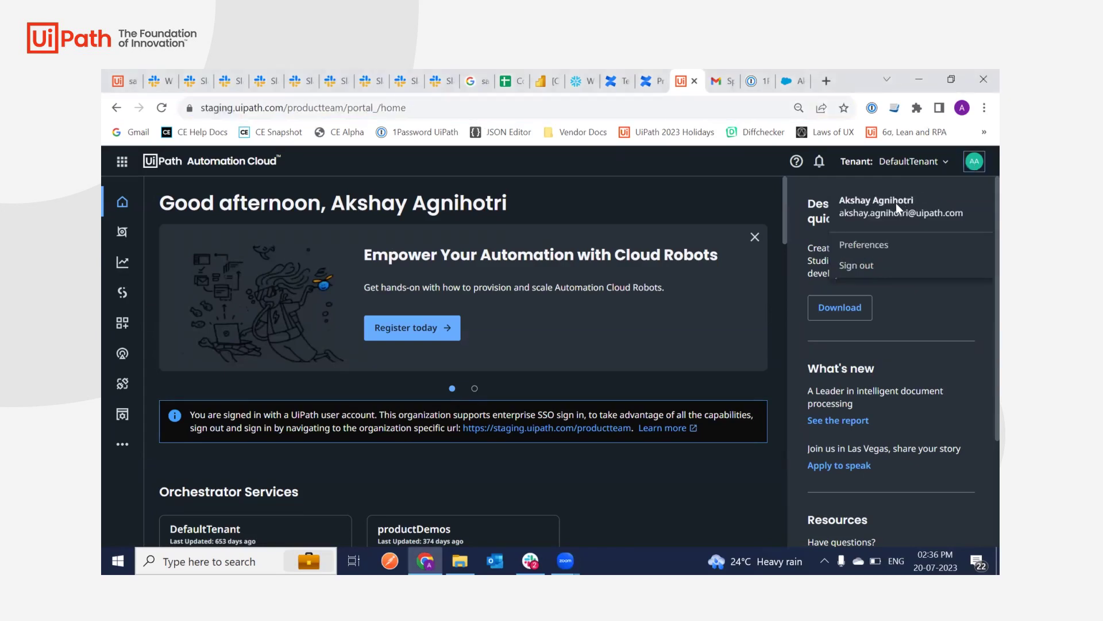
pyautogui.click(564, 383)
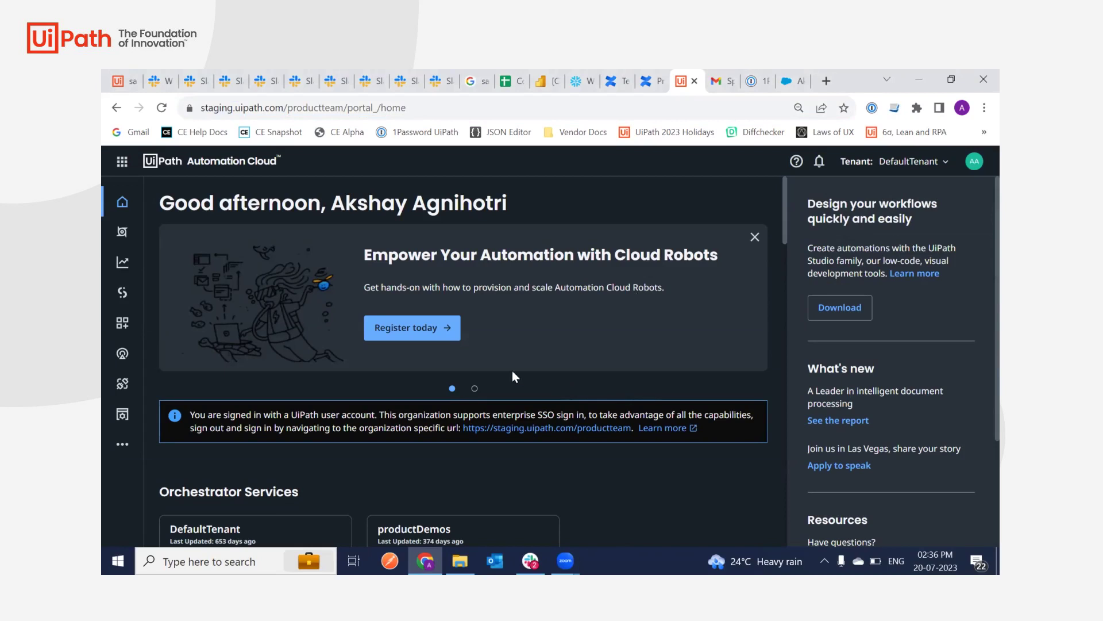
pyautogui.click(122, 297)
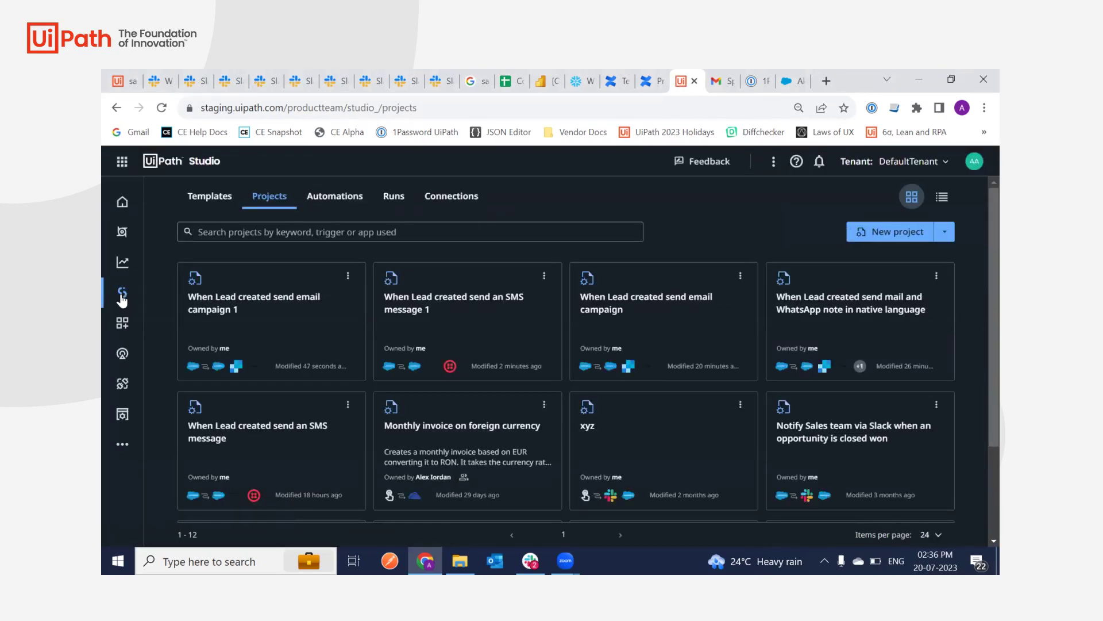
# - Open the 'When Lead created send email campaign 1' project, expand its Event Trigger, then switch to Salesforce
pyautogui.click(306, 317)
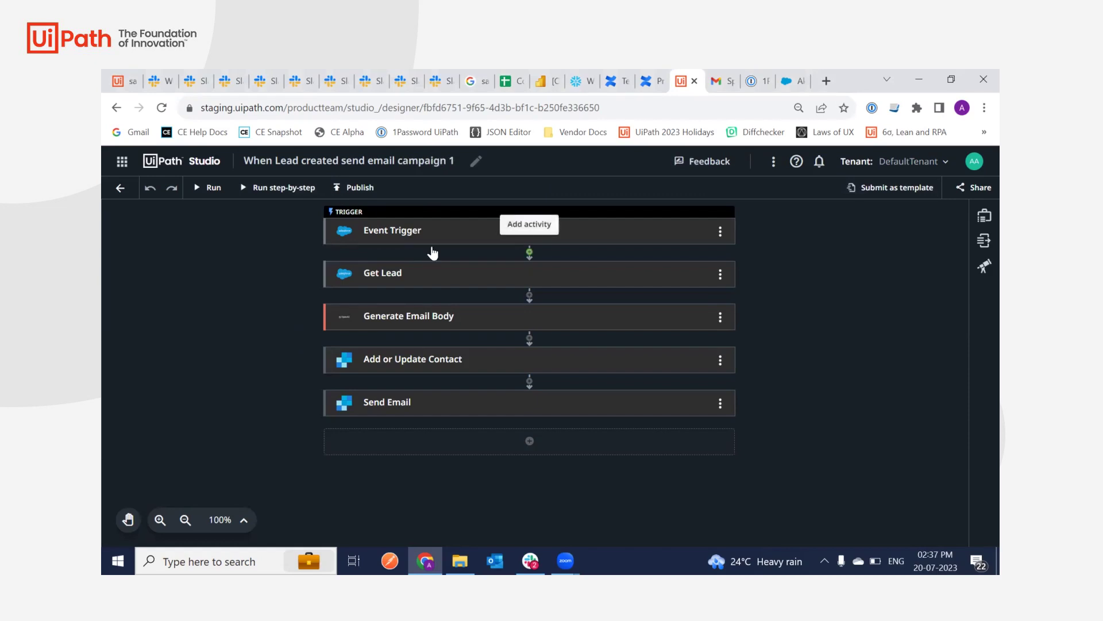
pyautogui.click(342, 236)
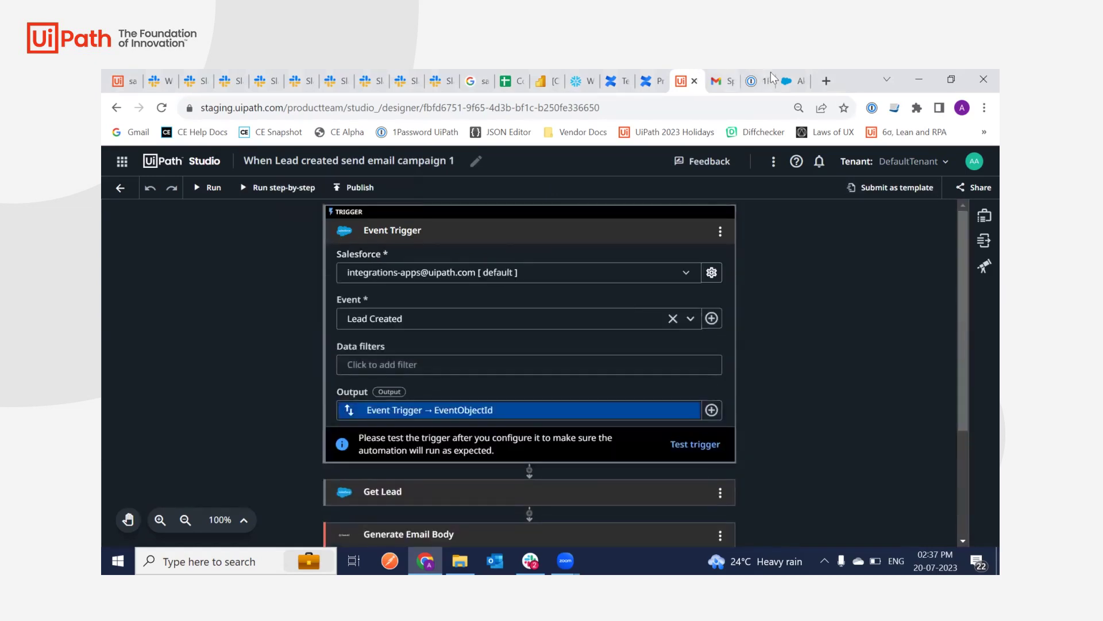
pyautogui.click(792, 79)
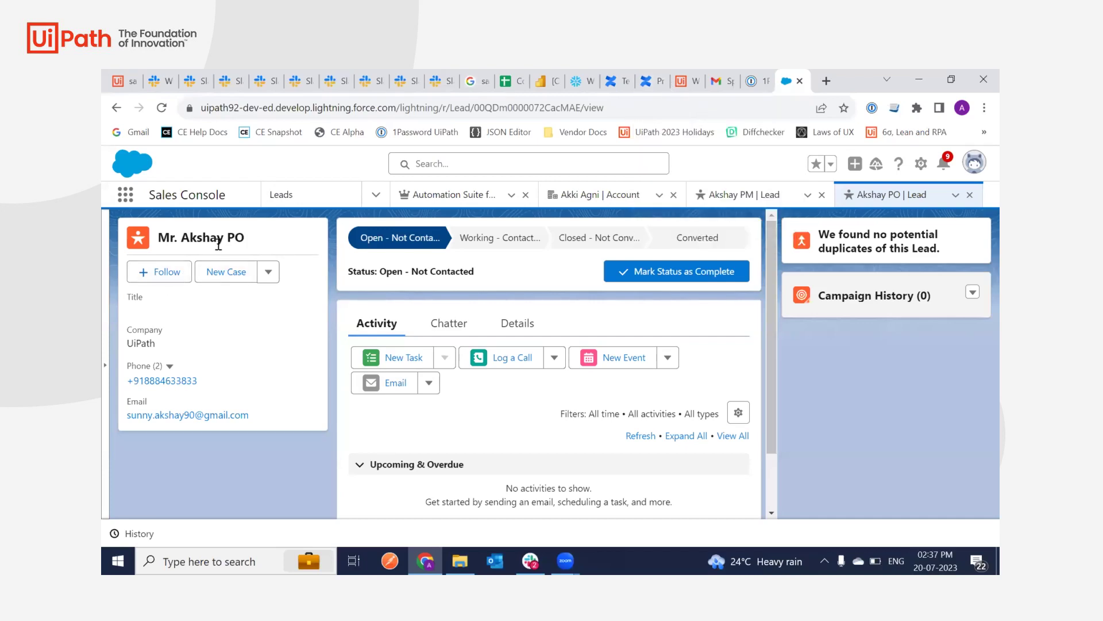
# - Review the new Salesforce lead record and return to the Studio workflow
pyautogui.click(687, 73)
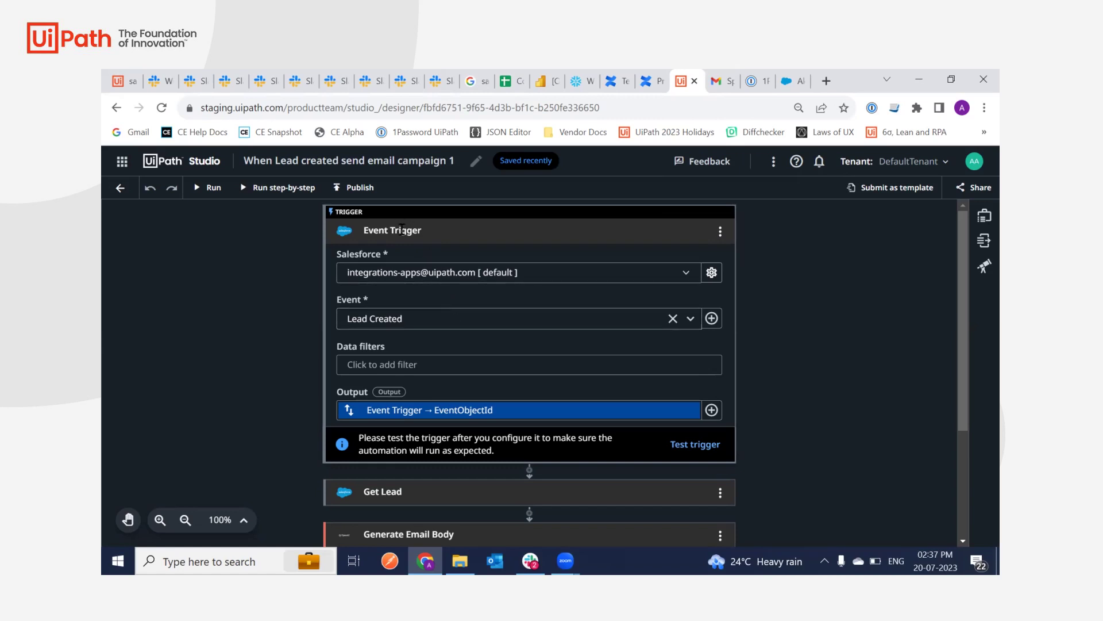
# - Check the Event Trigger's event list, collapse it, and glance back at the Salesforce lead
pyautogui.click(398, 316)
pyautogui.click(342, 232)
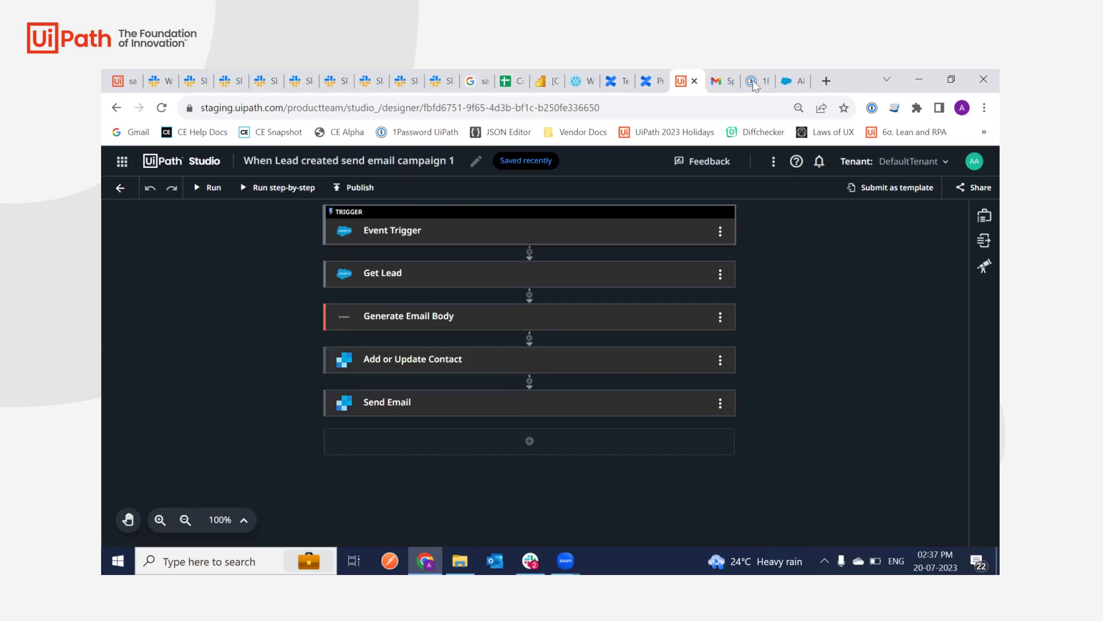
pyautogui.click(787, 81)
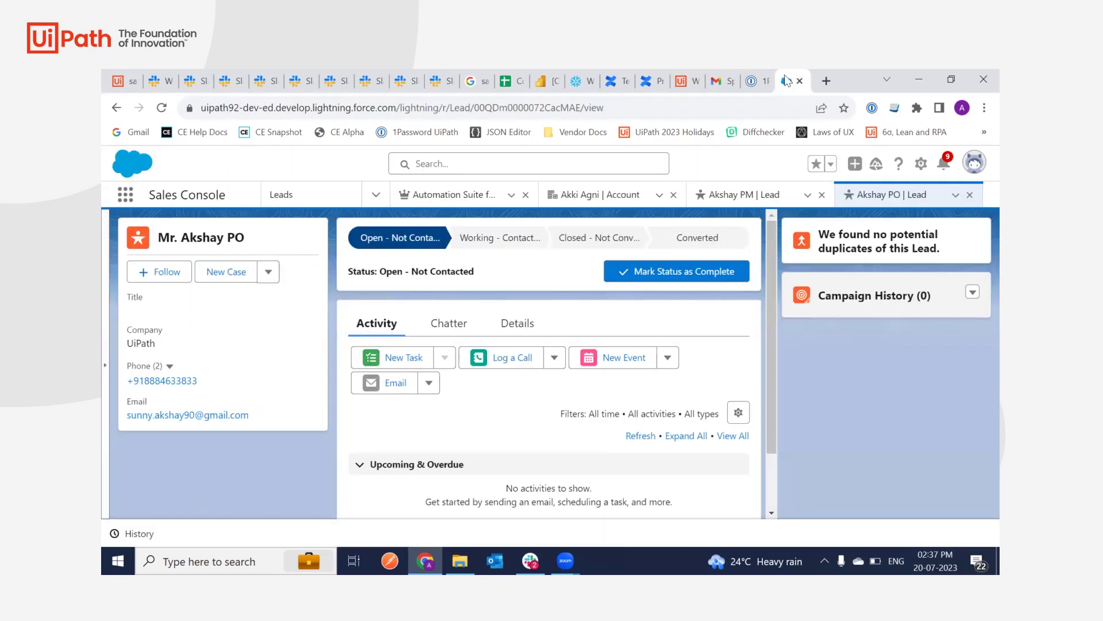
pyautogui.click(687, 81)
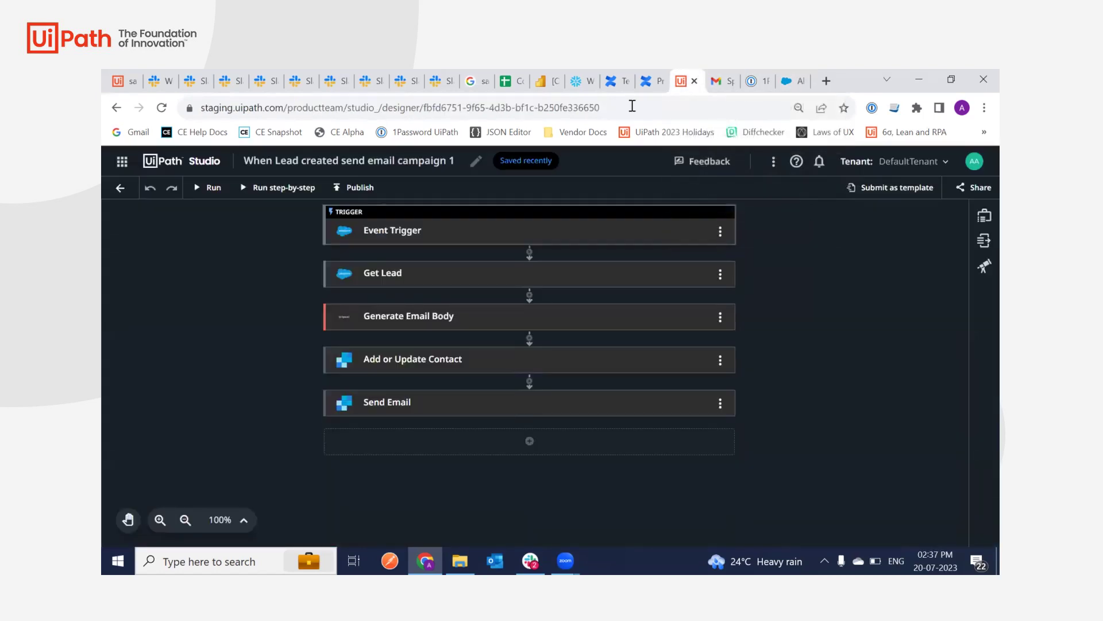
# - Inspect Get Lead's EventObjectId input from the Event Trigger, then collapse the step
pyautogui.click(347, 274)
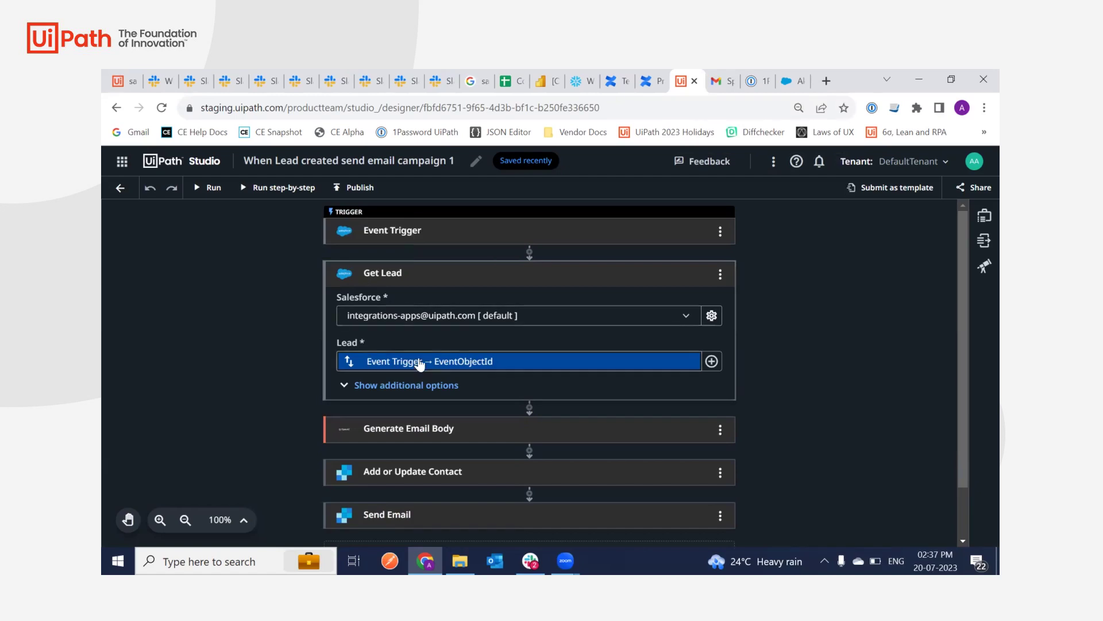
pyautogui.moveTo(420, 364)
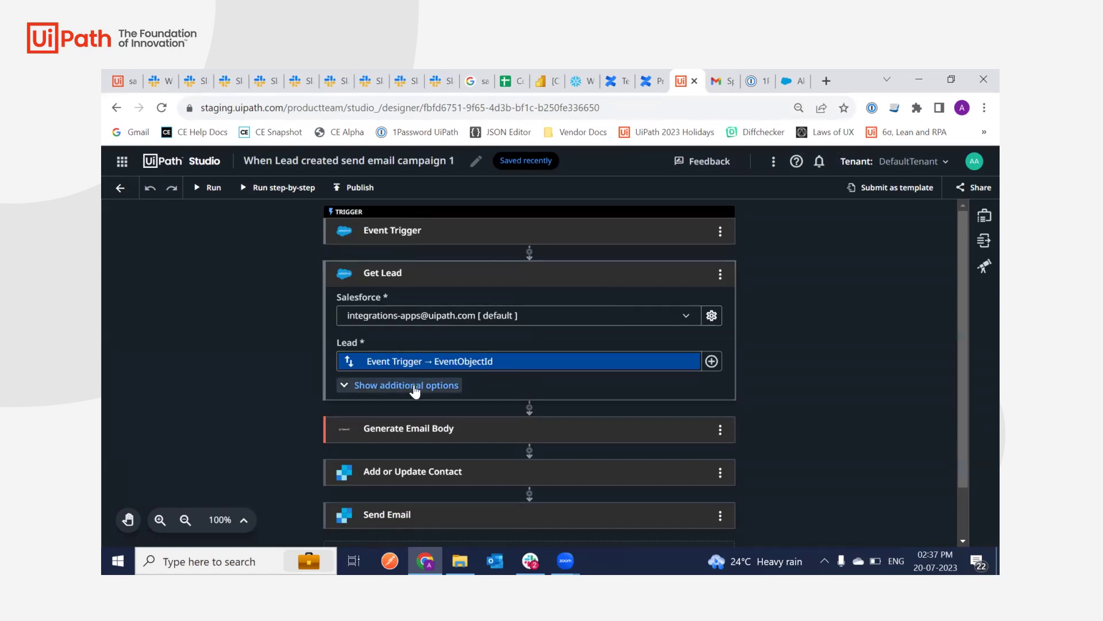
pyautogui.moveTo(341, 273)
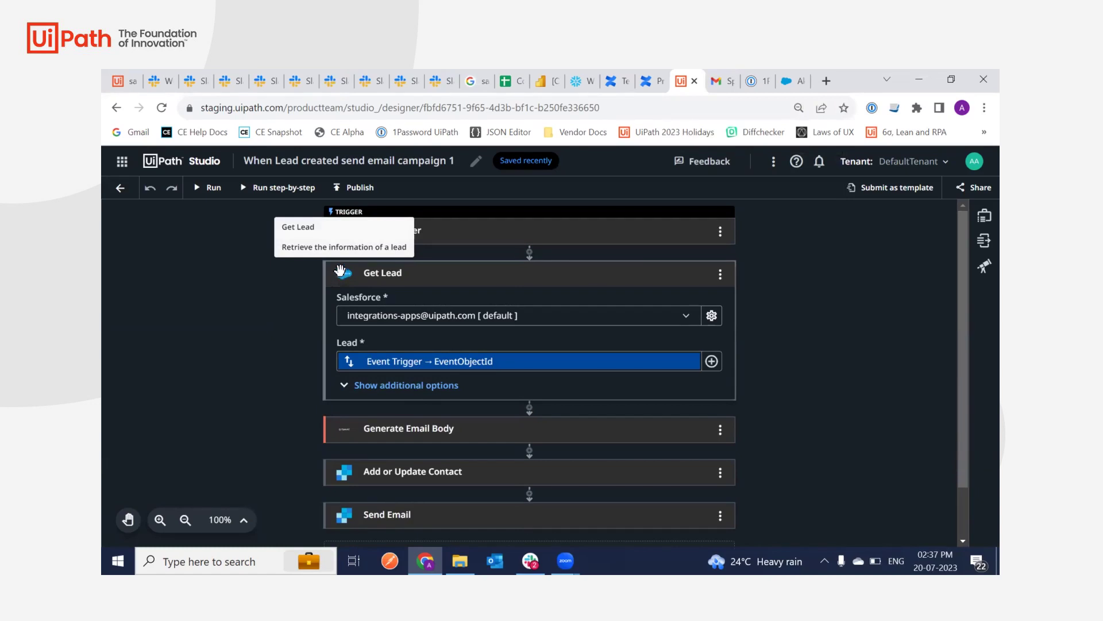
pyautogui.click(341, 270)
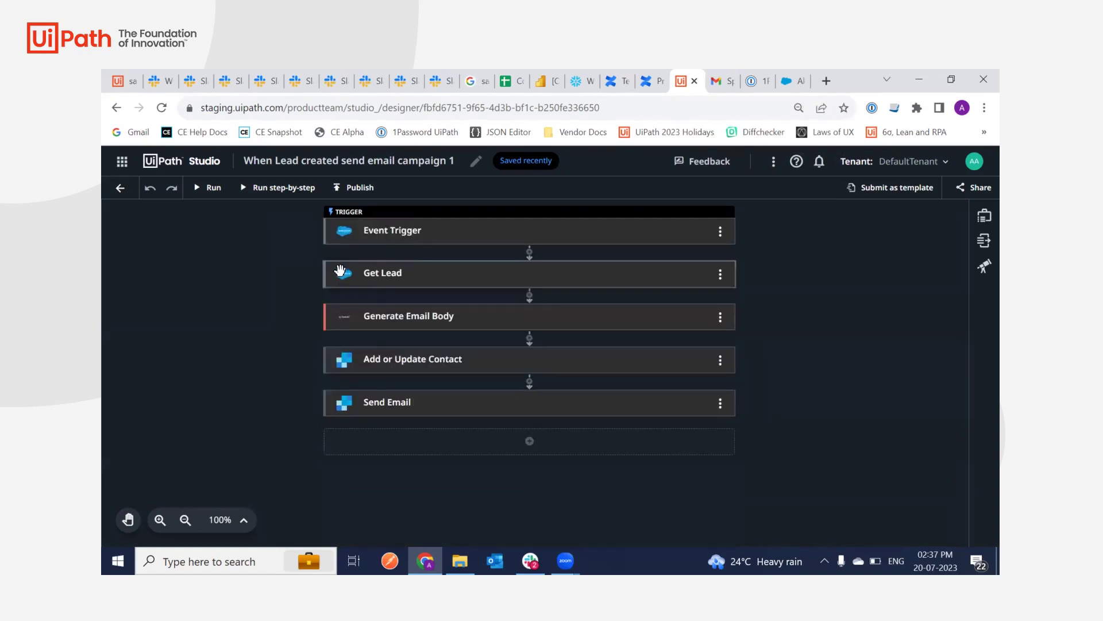
# - Review the Generate Email Body prompt in the Expression editor unchanged, then expand Add or Update Contact
pyautogui.click(343, 315)
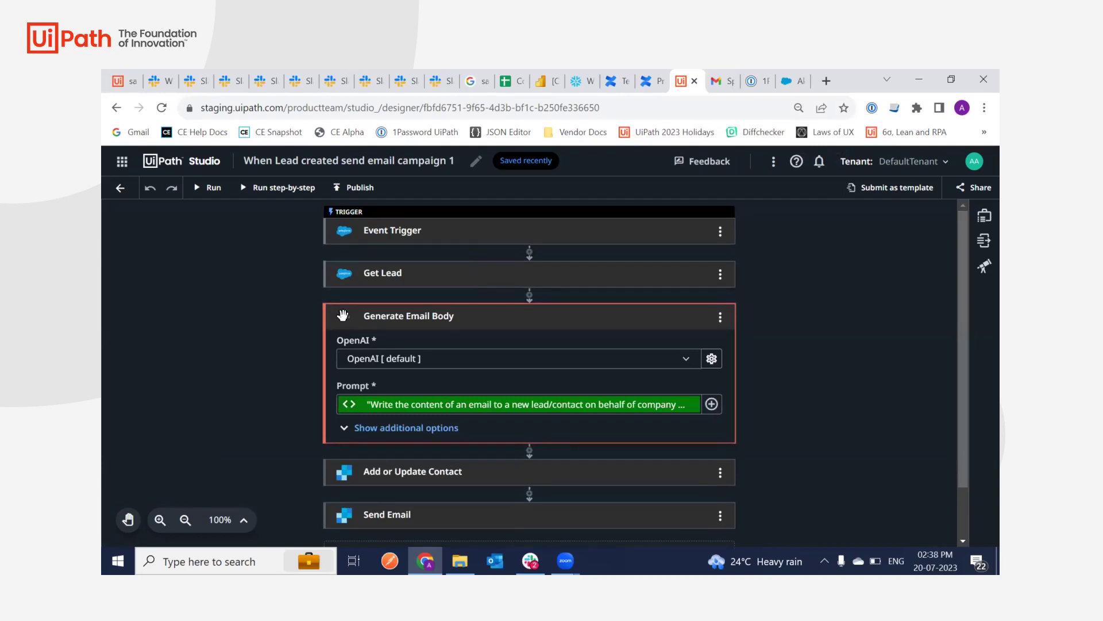
pyautogui.click(416, 404)
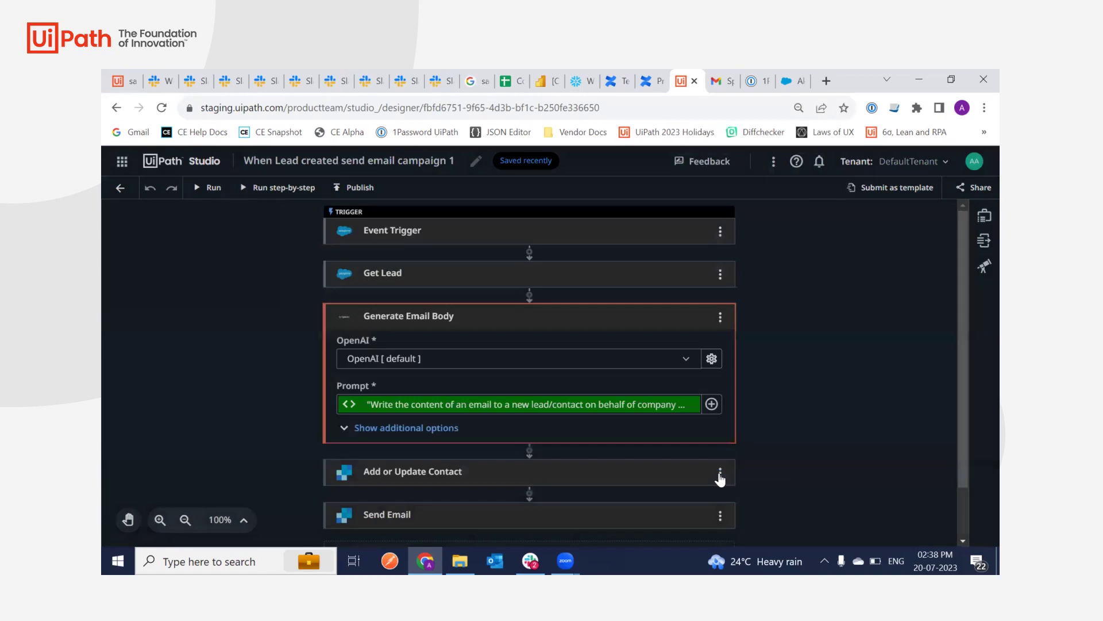
pyautogui.click(721, 475)
pyautogui.click(343, 317)
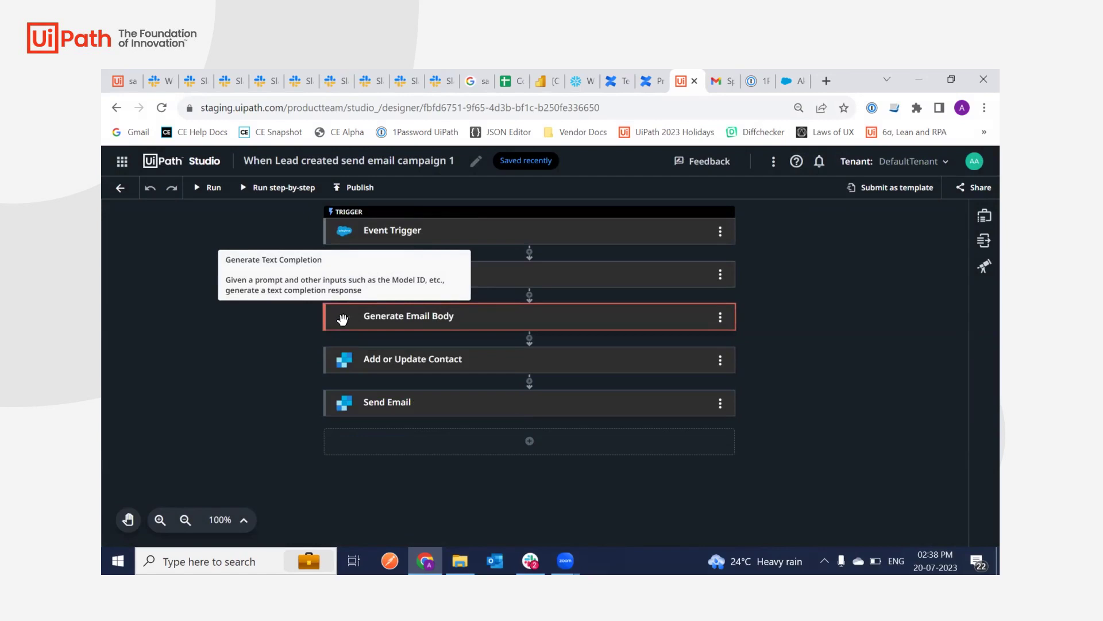
pyautogui.click(344, 359)
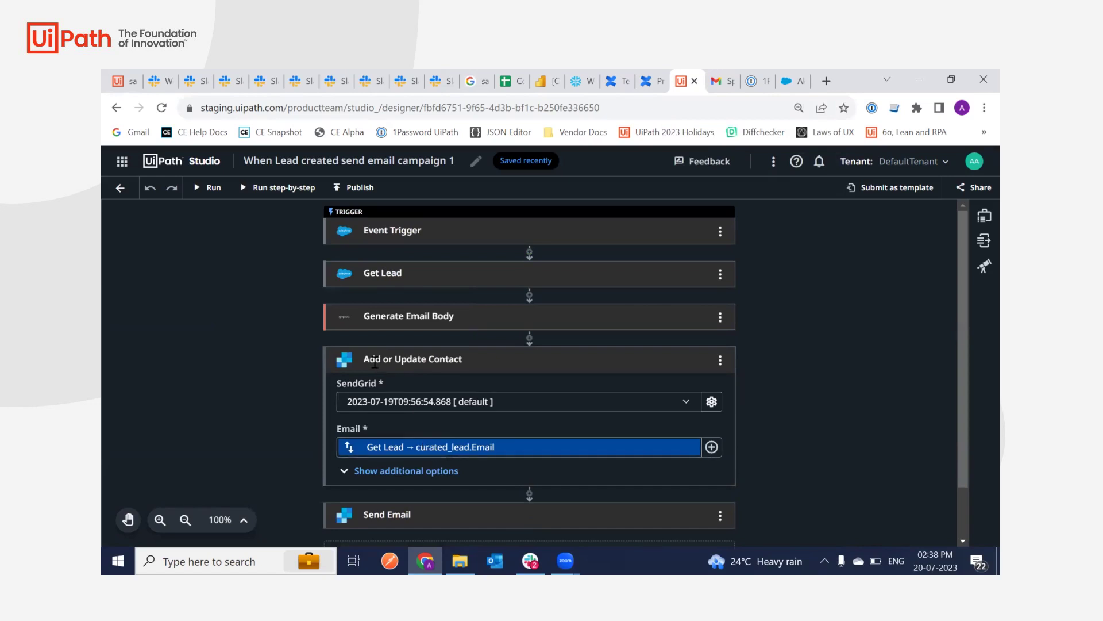
# - Abandon renaming Add or Update Contact, keeping its title, and collapse the card
pyautogui.moveTo(367, 360); pyautogui.dragTo(457, 362)
pyautogui.doubleClick(419, 360)
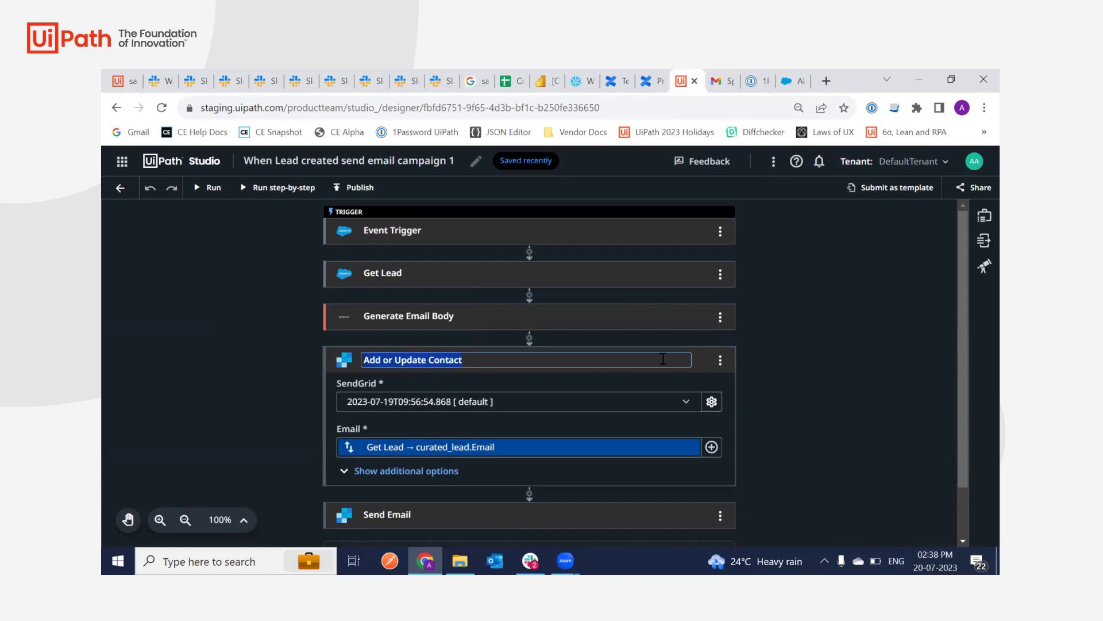
pyautogui.click(796, 378)
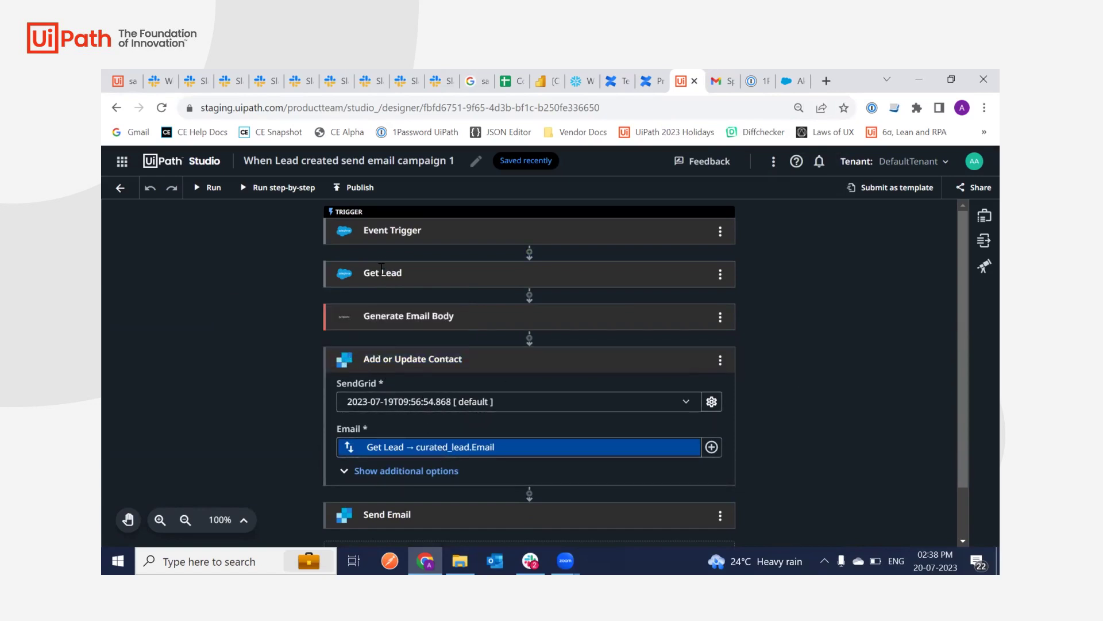
pyautogui.moveTo(341, 357)
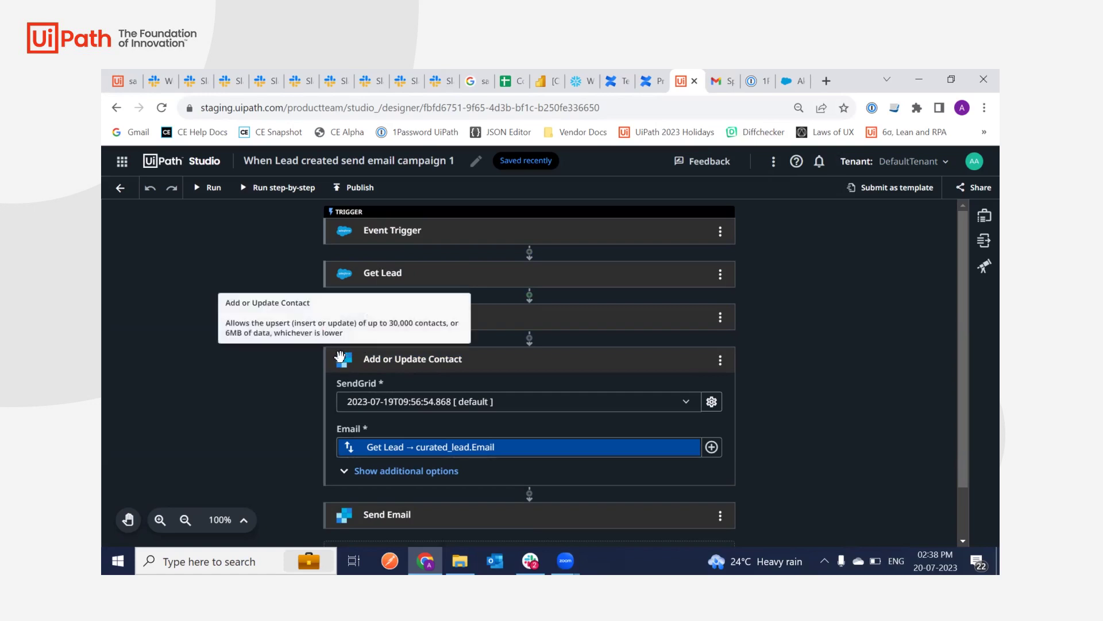
pyautogui.click(341, 357)
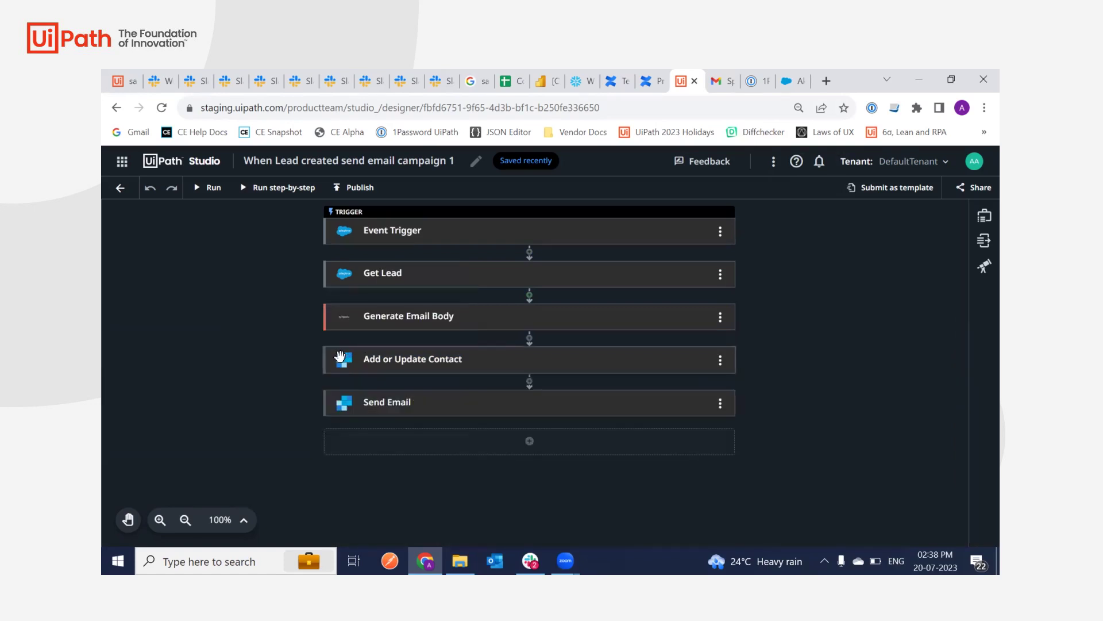
# - Expand Send Email and keep the first sender address in the From field
pyautogui.click(341, 401)
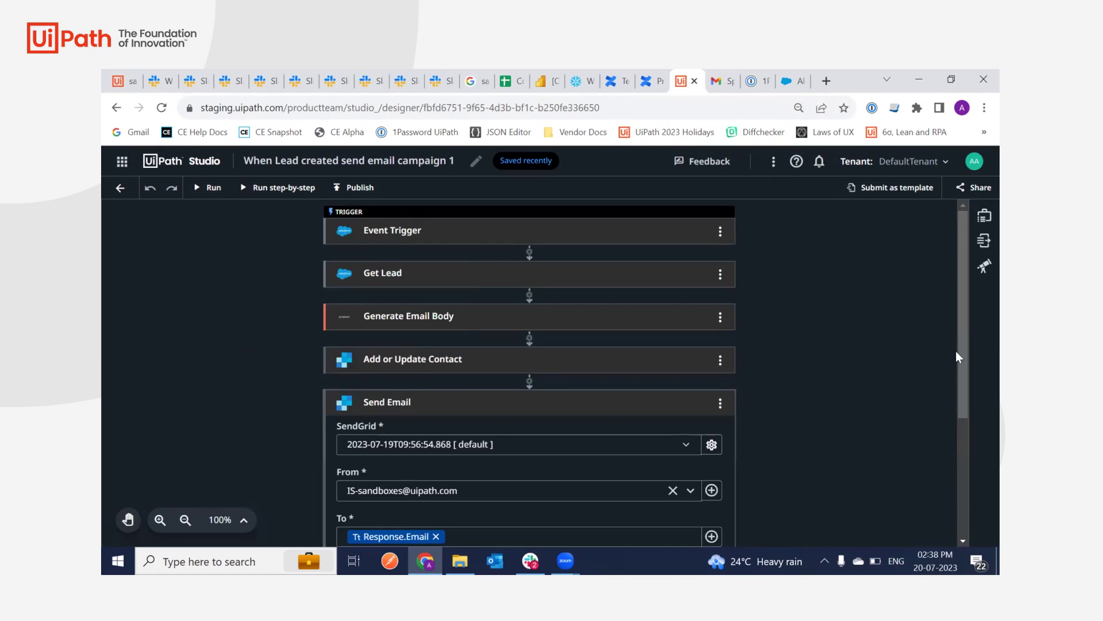
pyautogui.moveTo(958, 322); pyautogui.dragTo(969, 401)
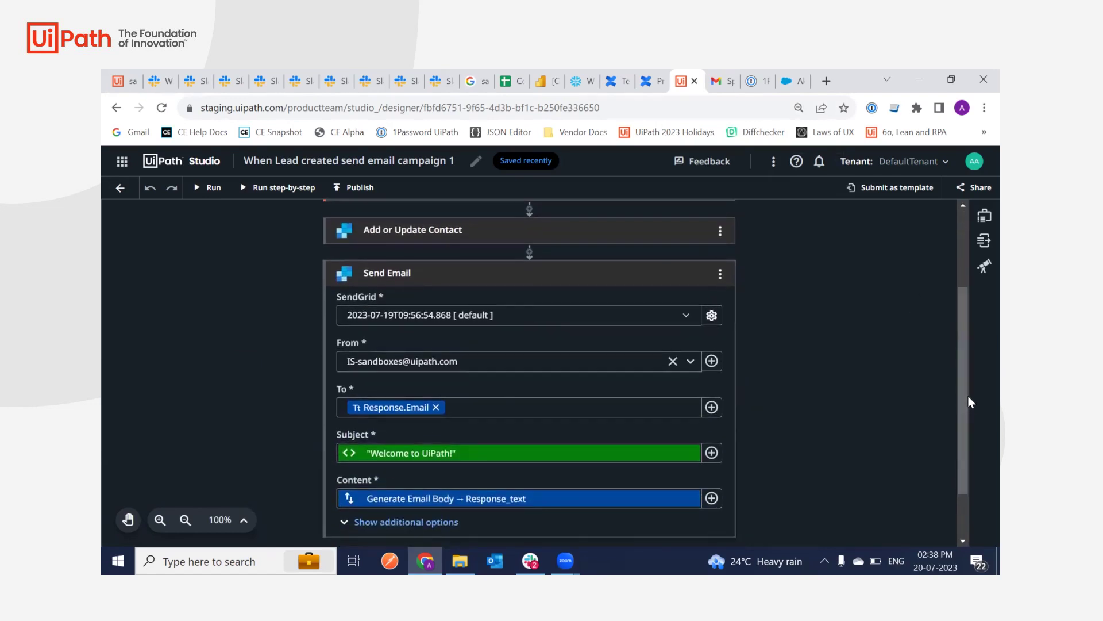
pyautogui.click(690, 361)
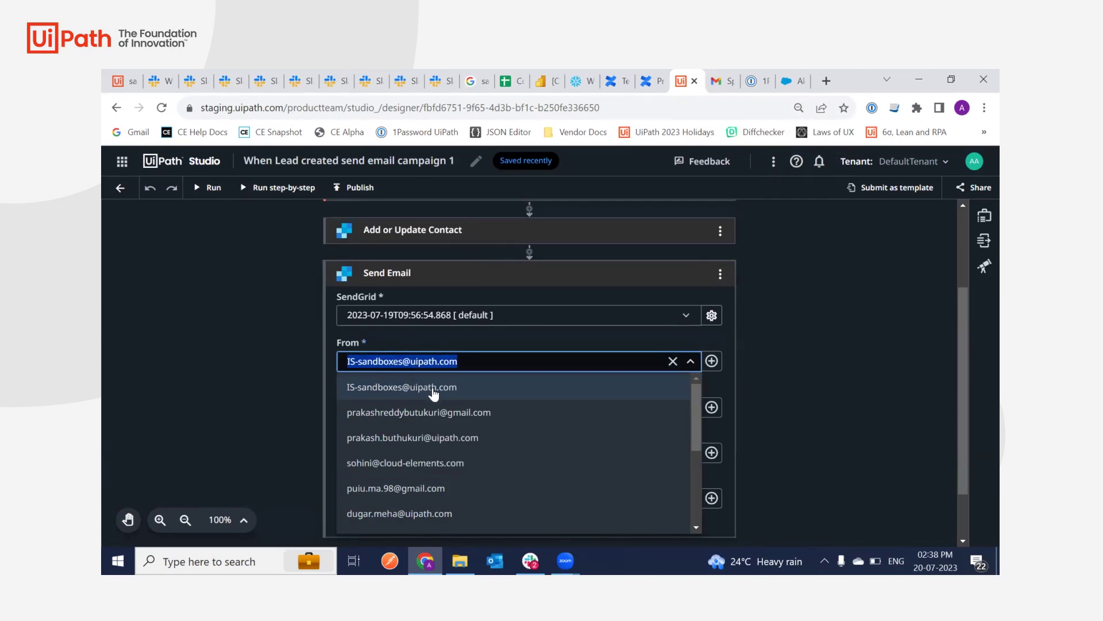
pyautogui.click(434, 389)
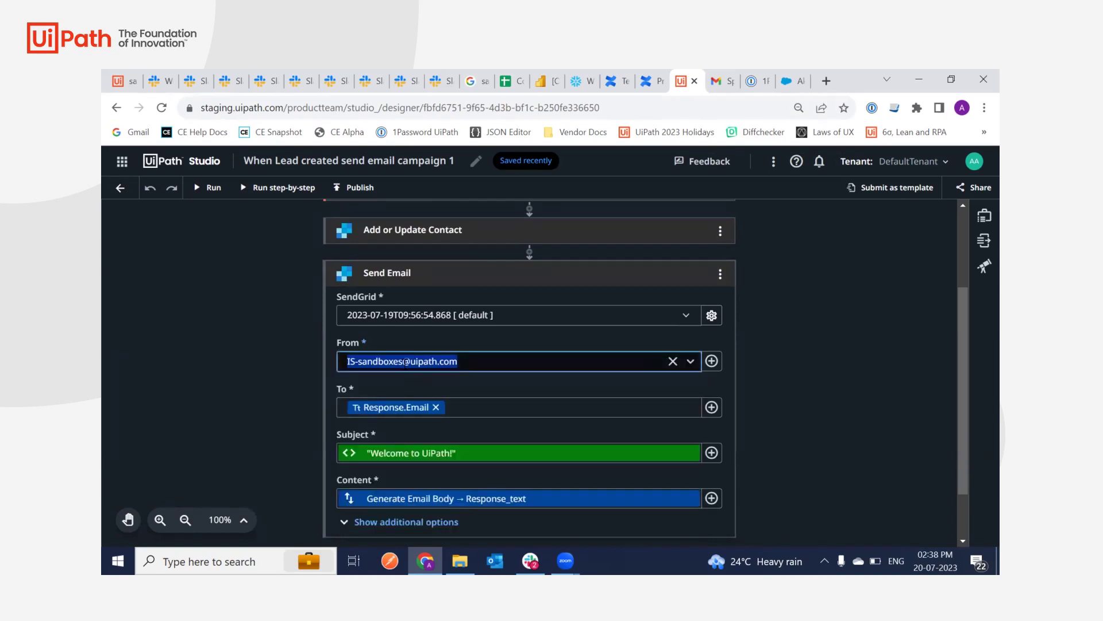
# - Set the Send Email recipient to Get Lead's curated_lead.Email, found by searching 'email'
pyautogui.click(438, 407)
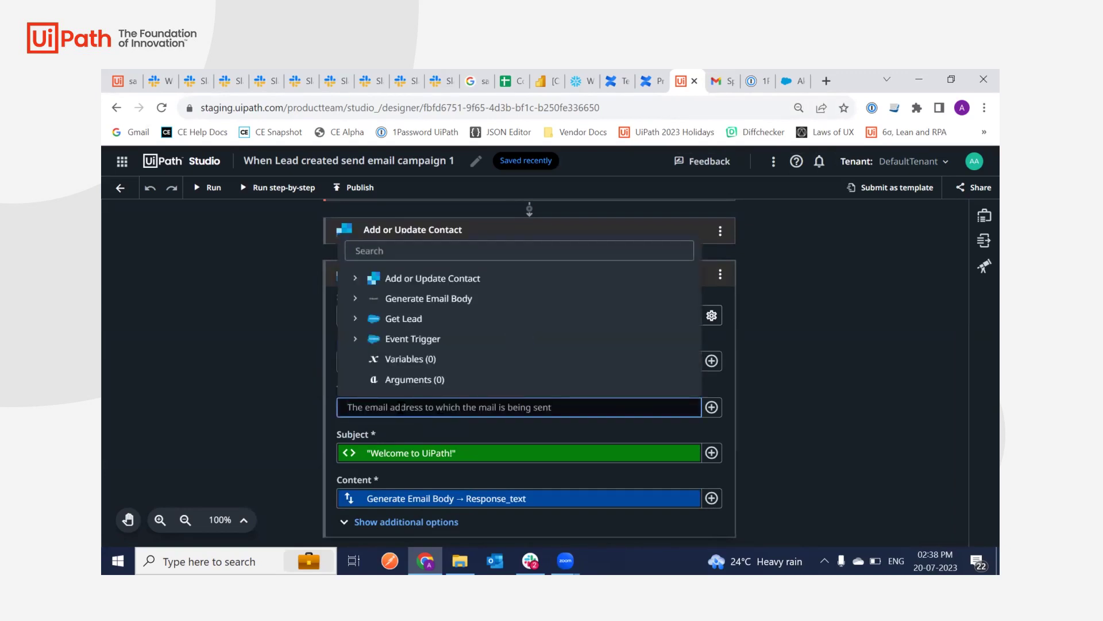
pyautogui.click(394, 250)
pyautogui.write('e')
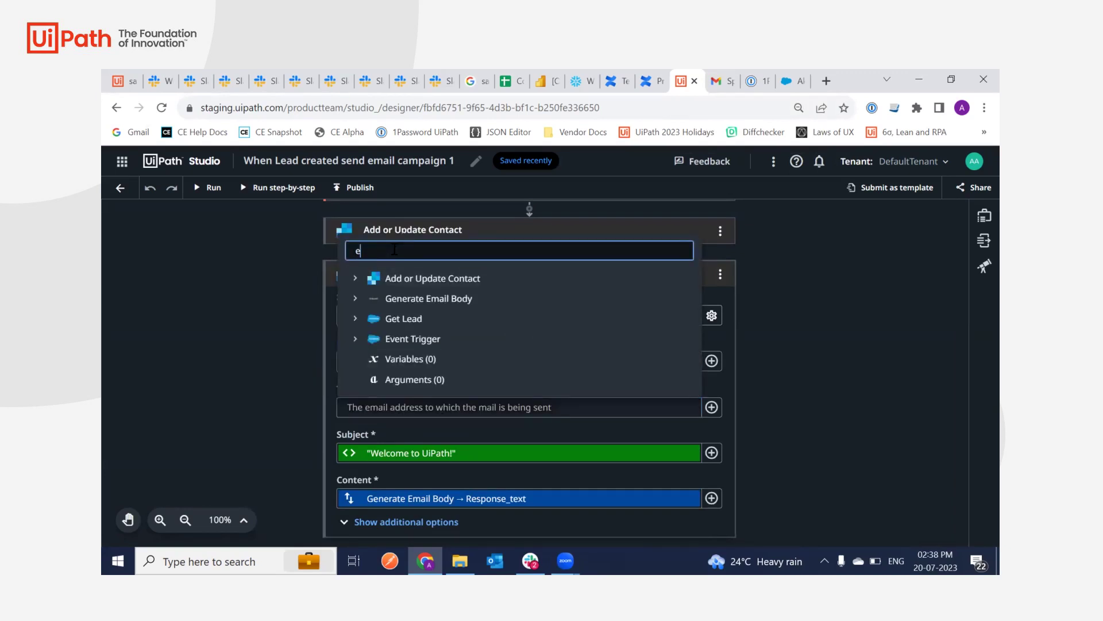
pyautogui.write('mail')
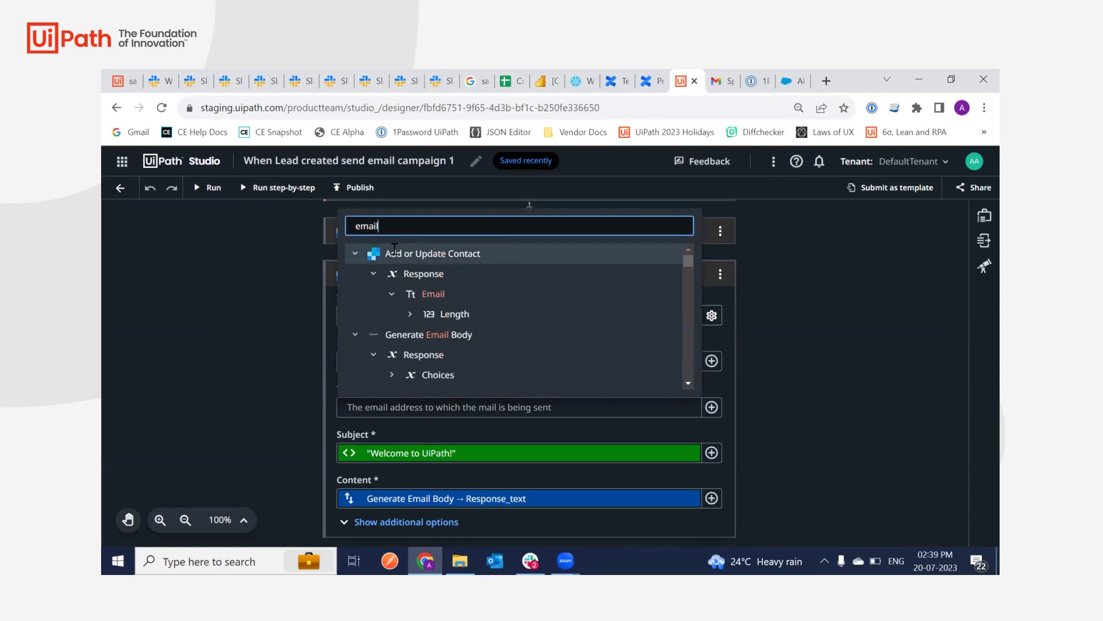
pyautogui.moveTo(688, 260); pyautogui.dragTo(699, 366)
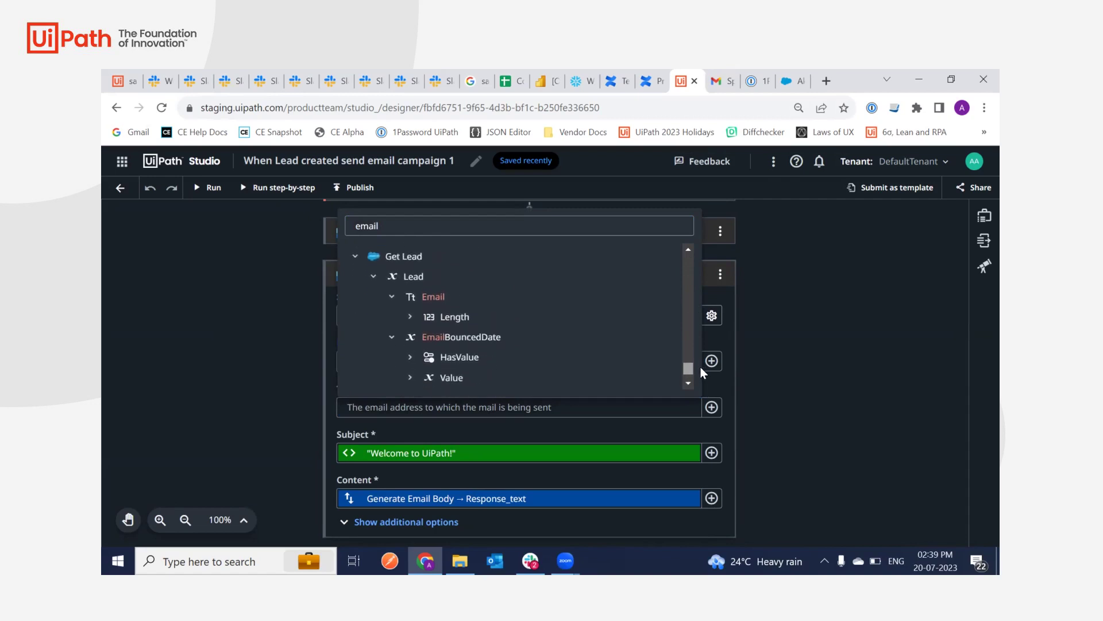
pyautogui.click(434, 298)
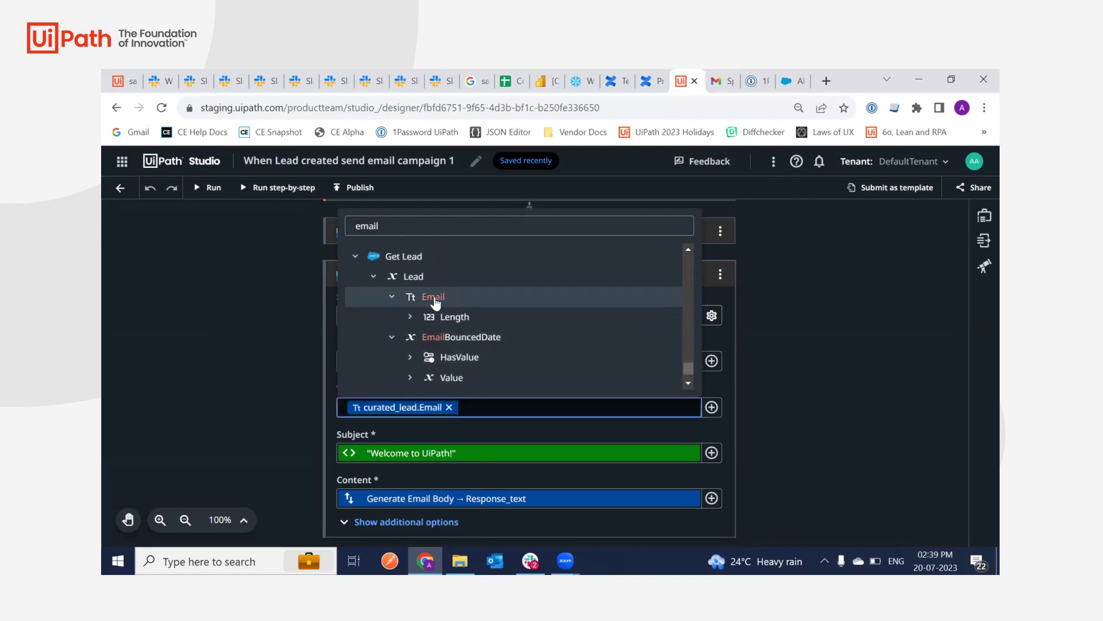
pyautogui.click(571, 428)
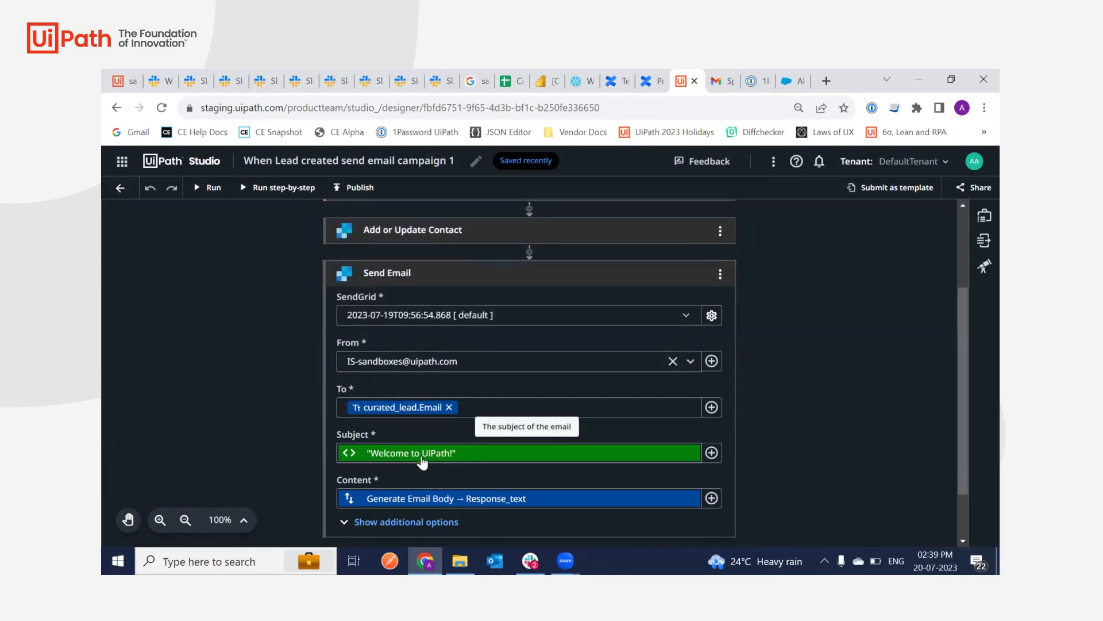
# - Look over the Content field's Generate Email Body outputs without changing anything
pyautogui.click(401, 500)
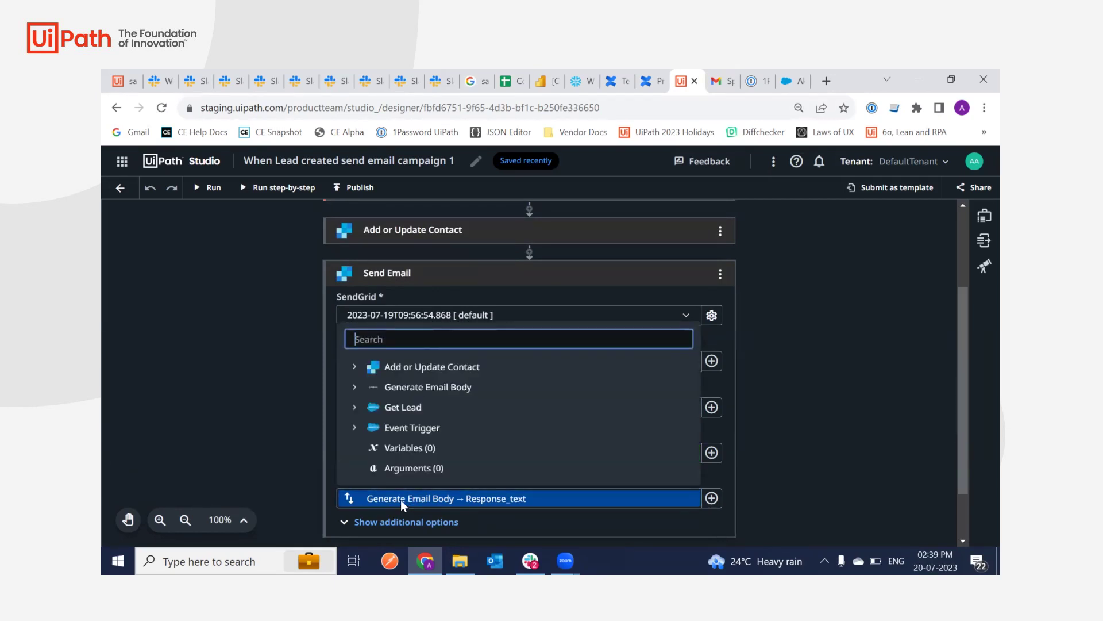
pyautogui.click(354, 387)
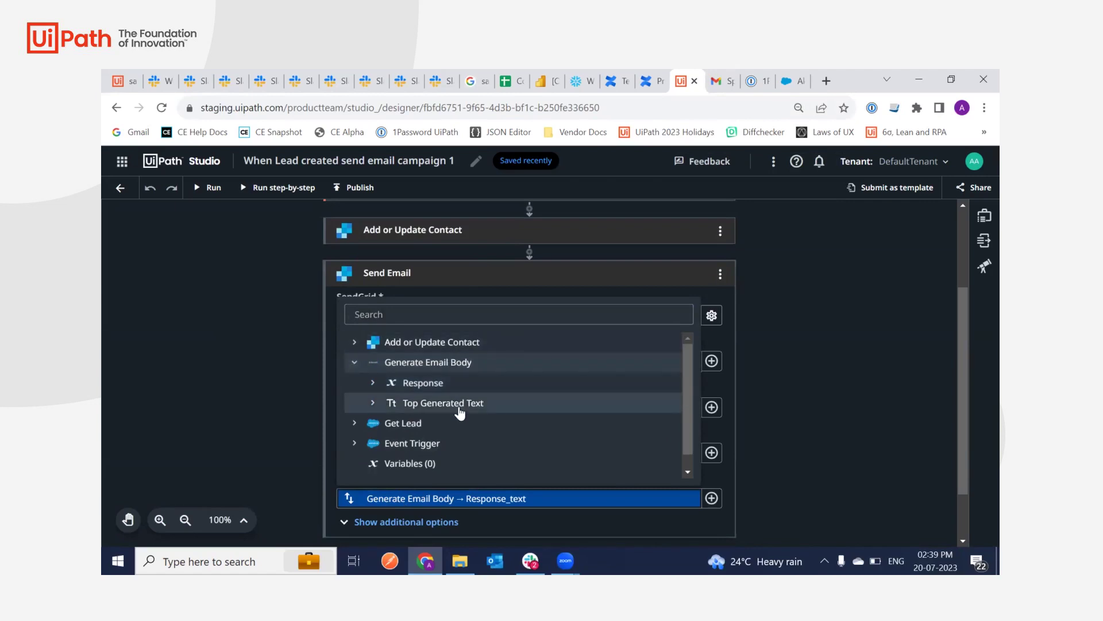
pyautogui.press('Escape')
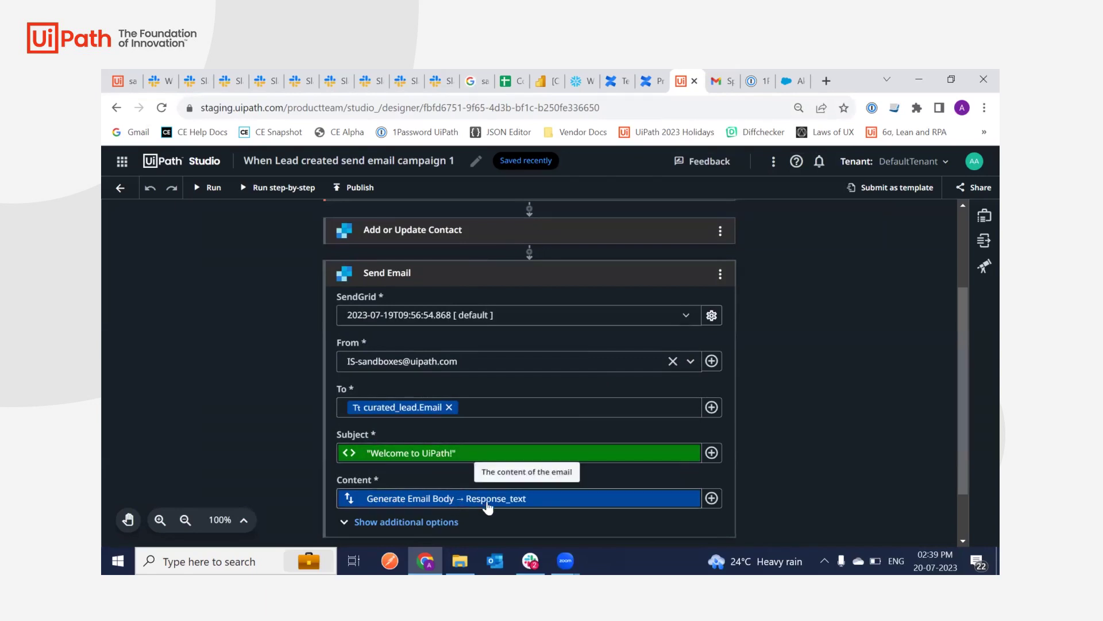
# - Collapse the Send Email step and run the workflow
pyautogui.scroll(1, 956, 346)
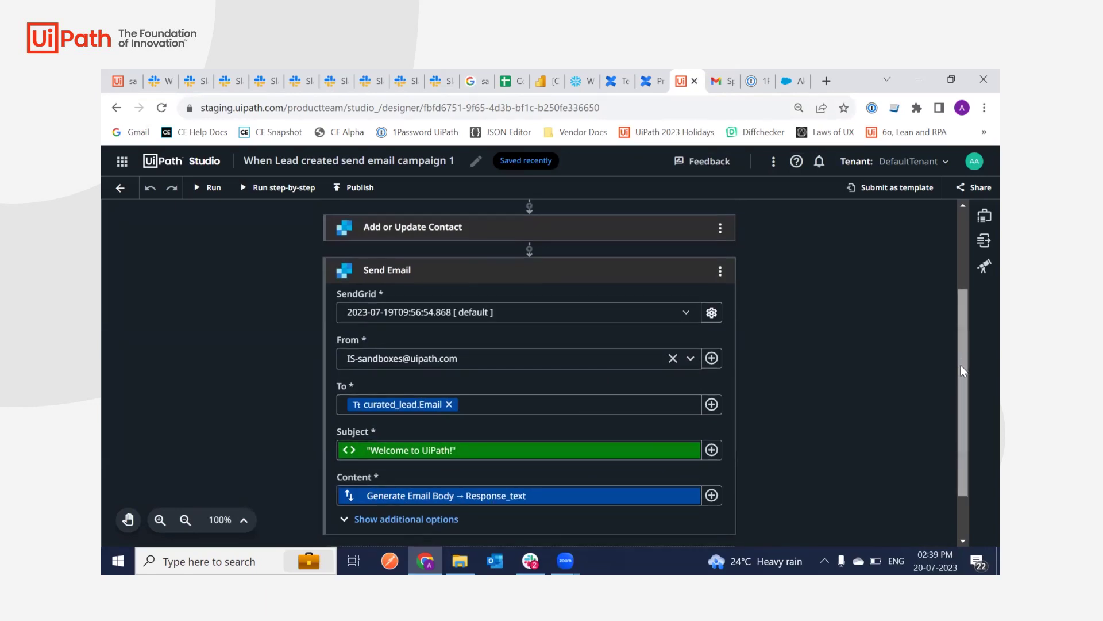
pyautogui.scroll(-2, 961, 365)
pyautogui.scroll(3, 957, 391)
pyautogui.scroll(1, 936, 322)
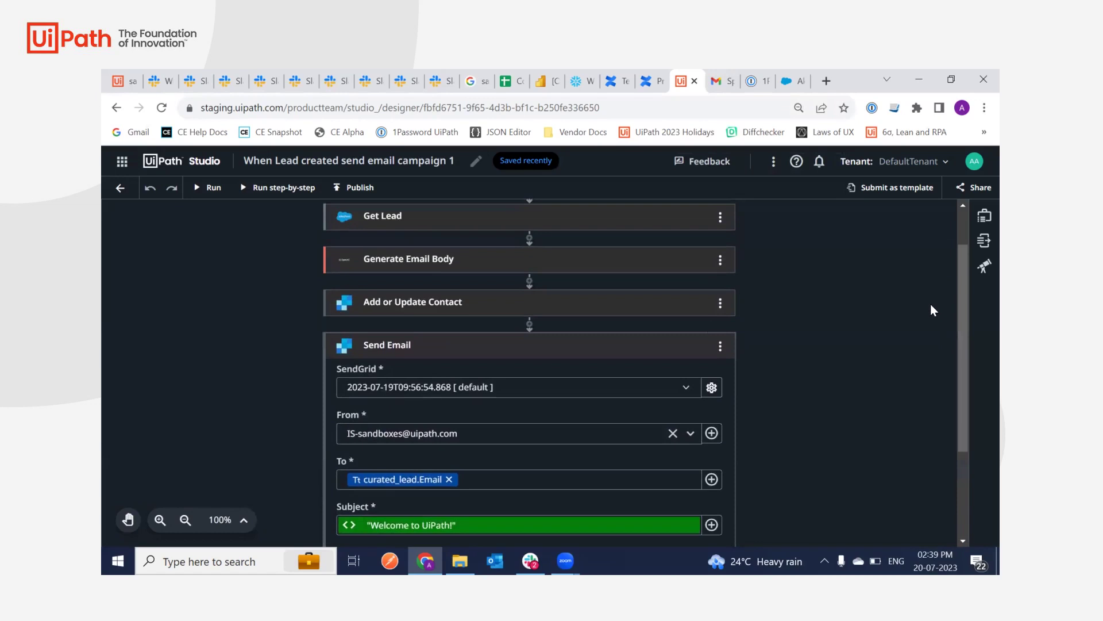
pyautogui.click(325, 343)
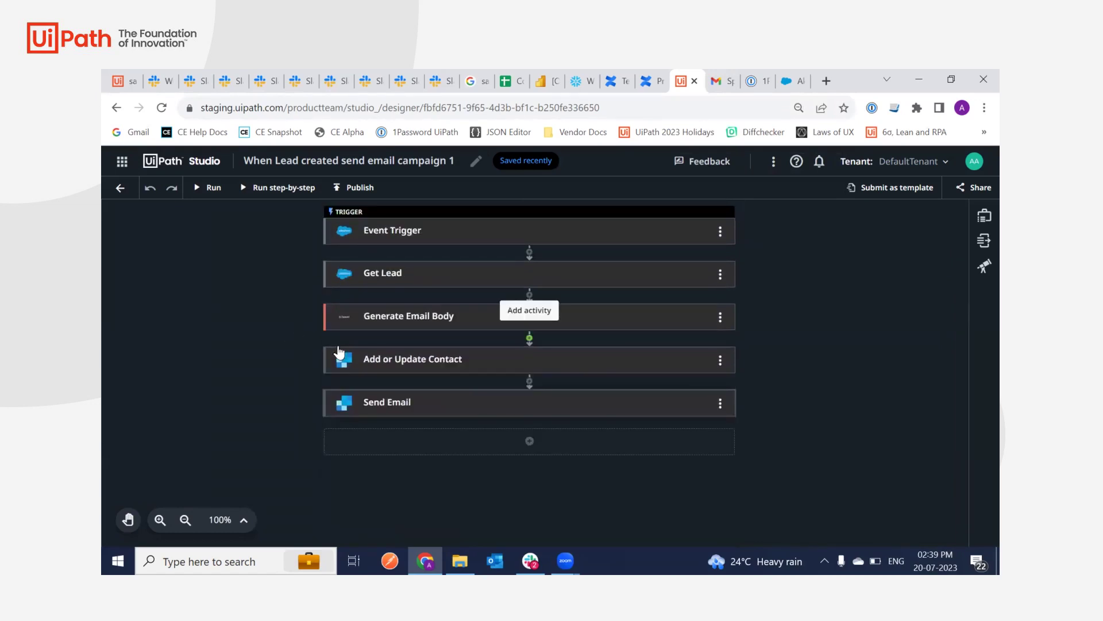
pyautogui.click(201, 188)
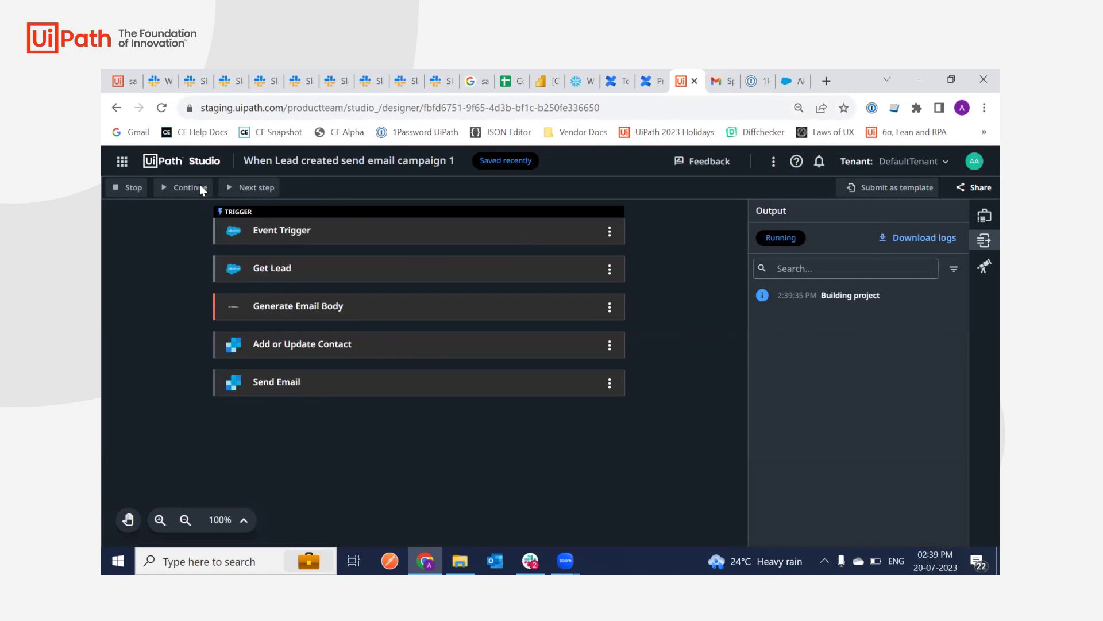
# - Open the Salesforce lead's Details tab and select its email address
pyautogui.click(788, 83)
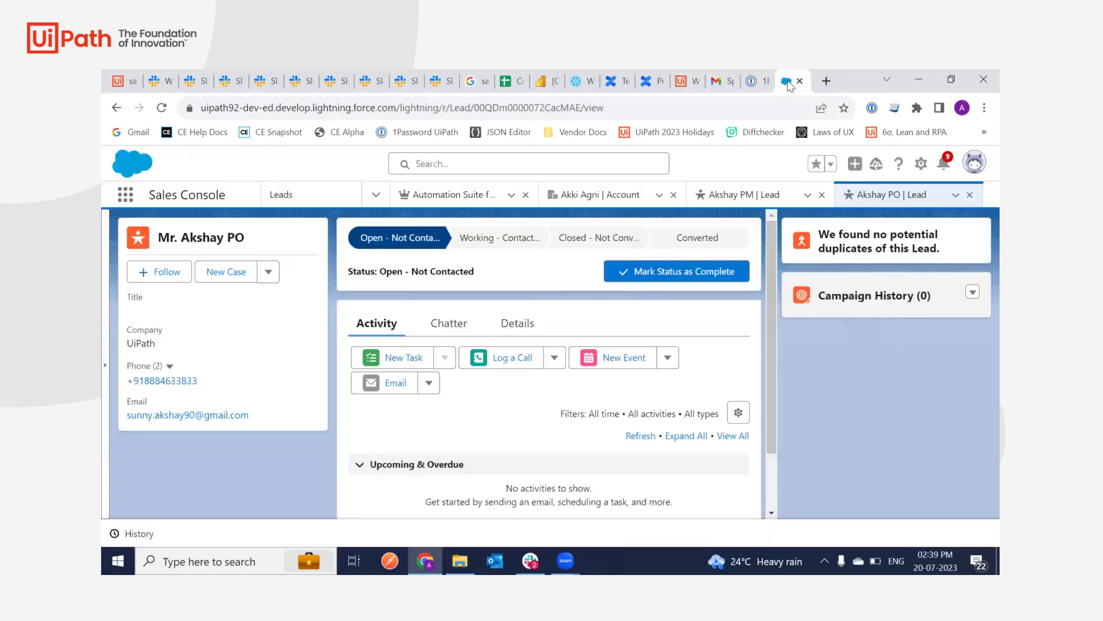
pyautogui.click(515, 325)
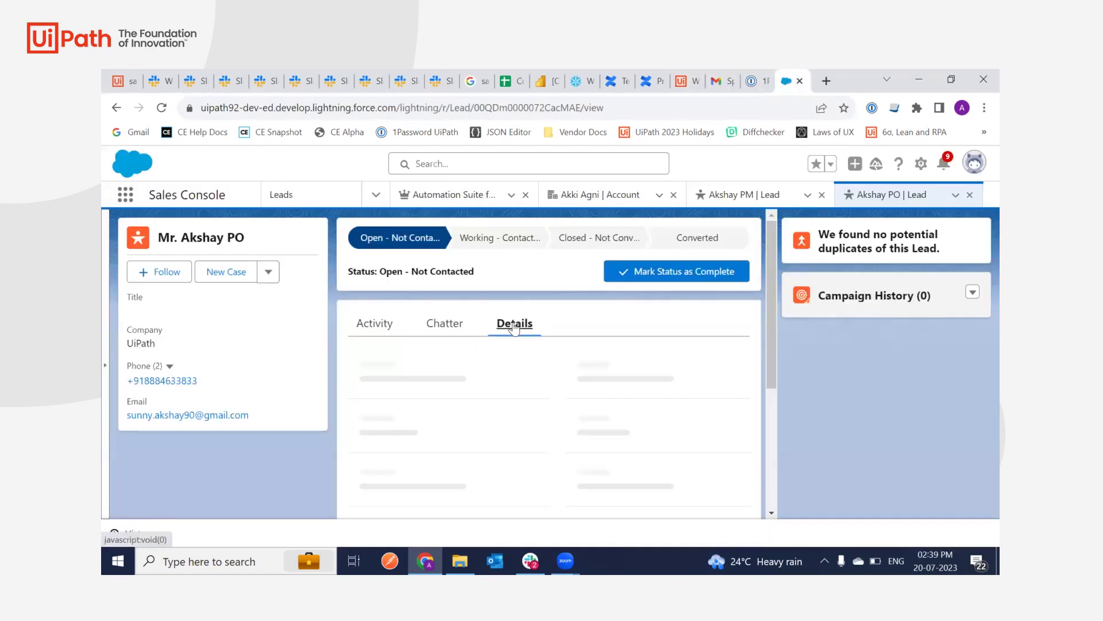
pyautogui.moveTo(260, 415); pyautogui.dragTo(125, 419)
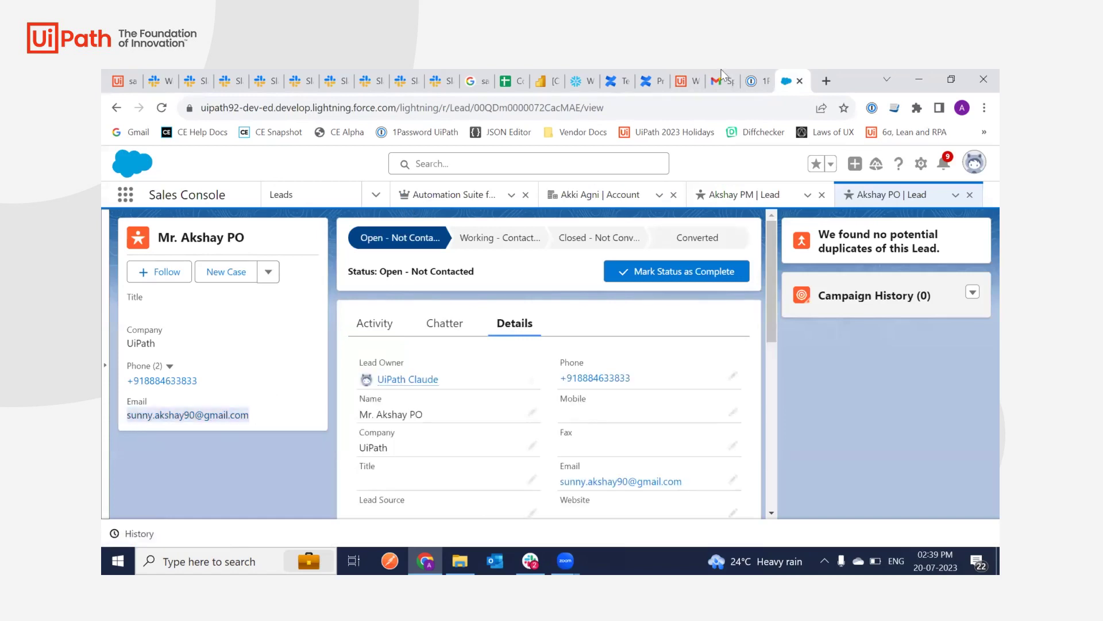
# - Return to the Studio Web run and confirm all five steps ran successfully
pyautogui.click(686, 72)
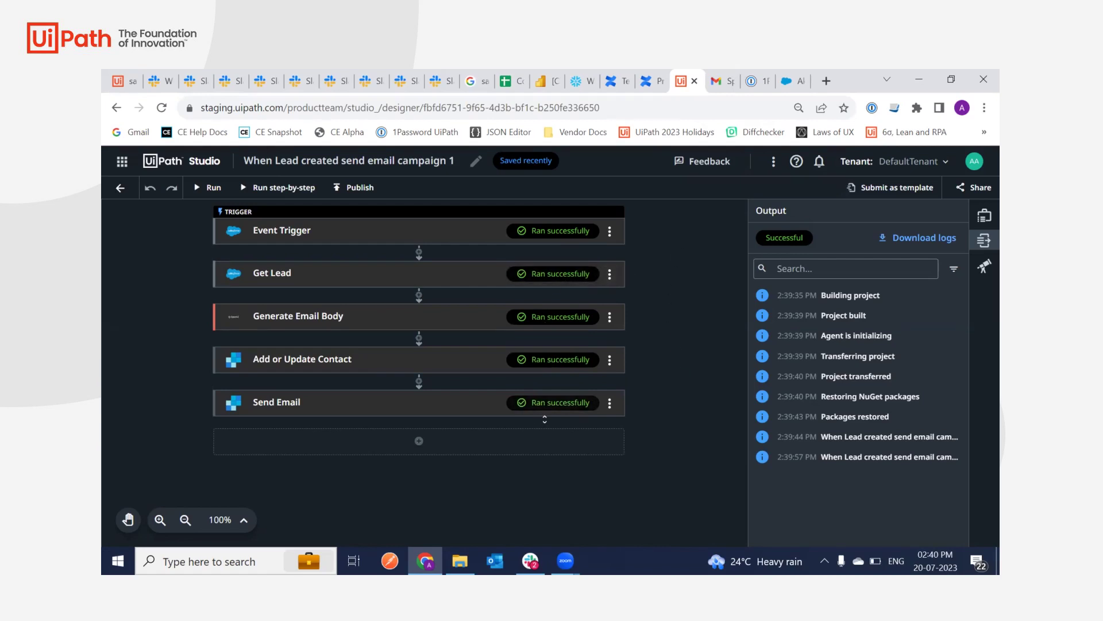
# - Open the 'Welcome to UiPath!' email in Gmail's Spam folder
pyautogui.click(718, 82)
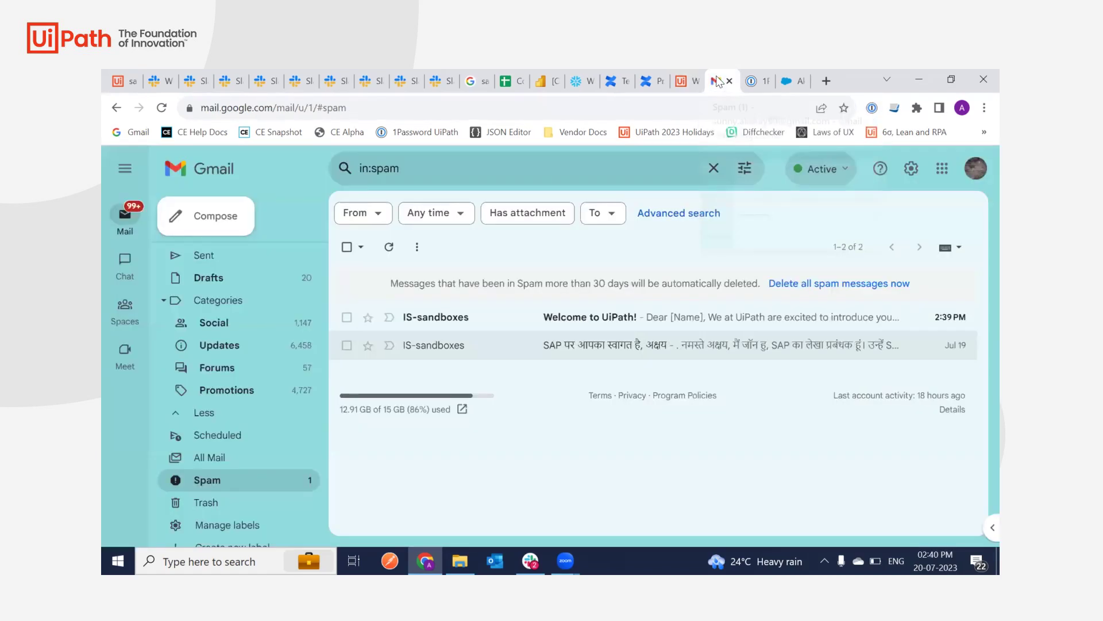
pyautogui.click(577, 320)
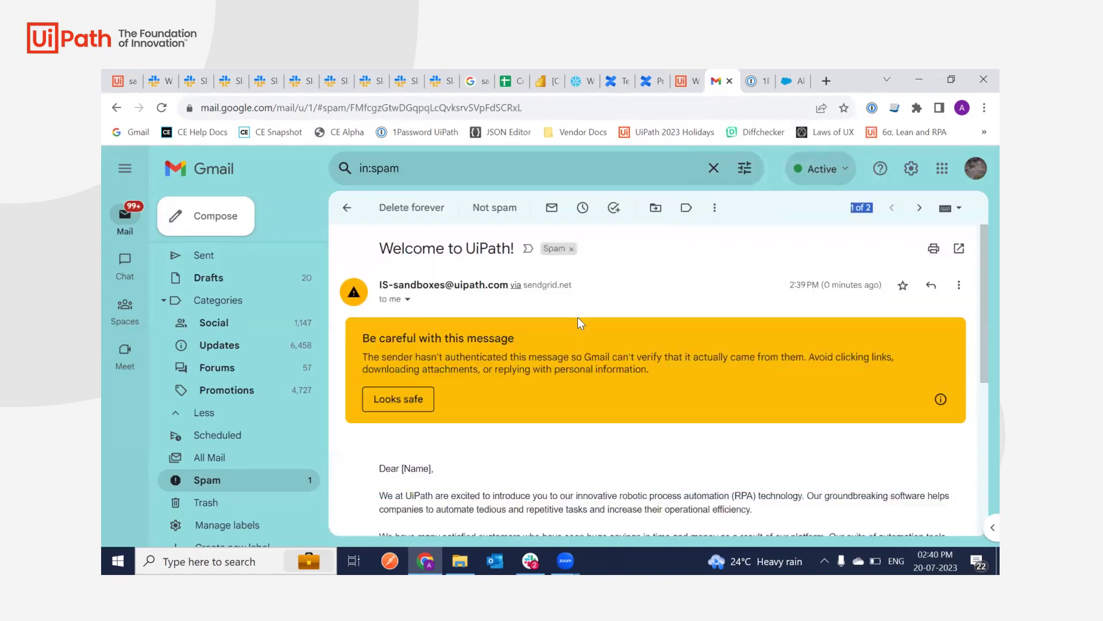
pyautogui.moveTo(978, 266); pyautogui.dragTo(978, 382)
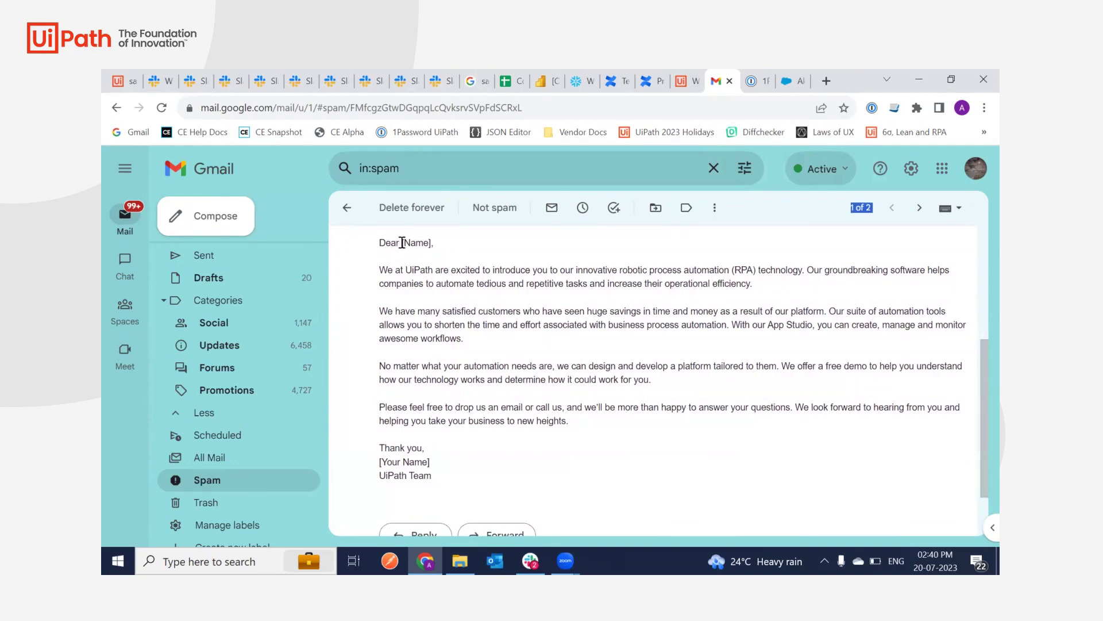
# - Inspect the generated body, highlighting the [Name] placeholder and paragraphs, then go back to the Studio workflow
pyautogui.moveTo(402, 242); pyautogui.dragTo(435, 248)
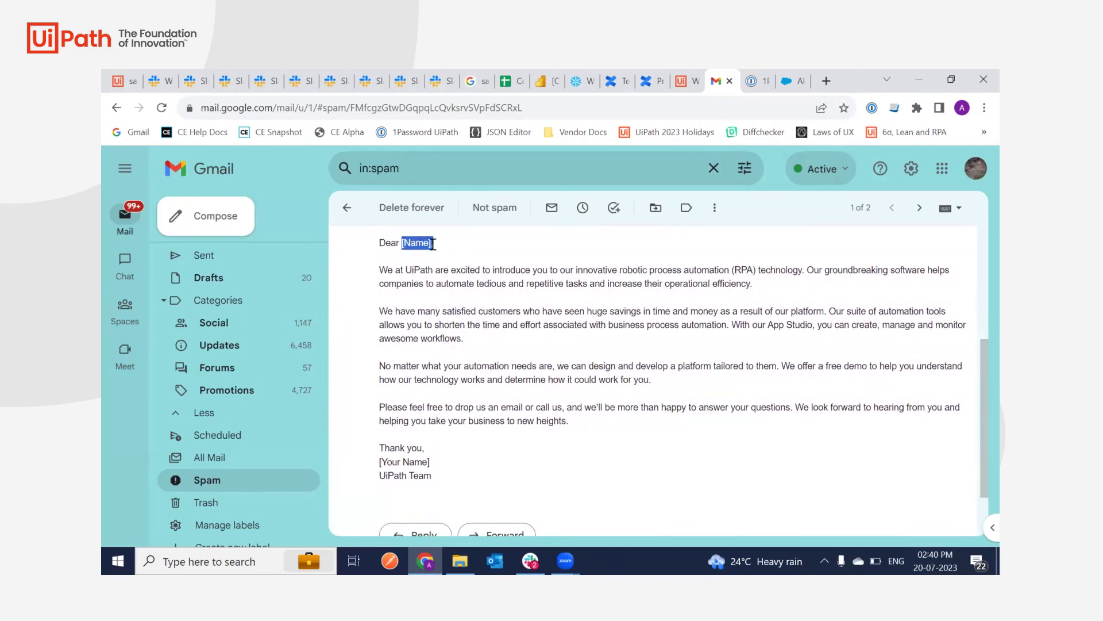
pyautogui.moveTo(379, 269); pyautogui.dragTo(598, 443)
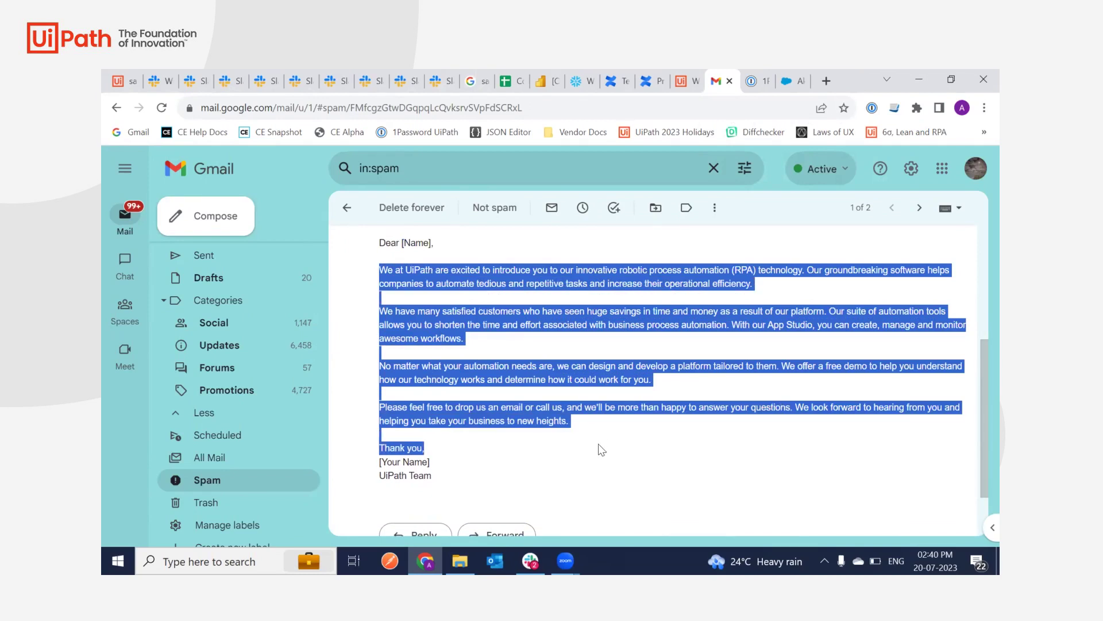
pyautogui.click(568, 377)
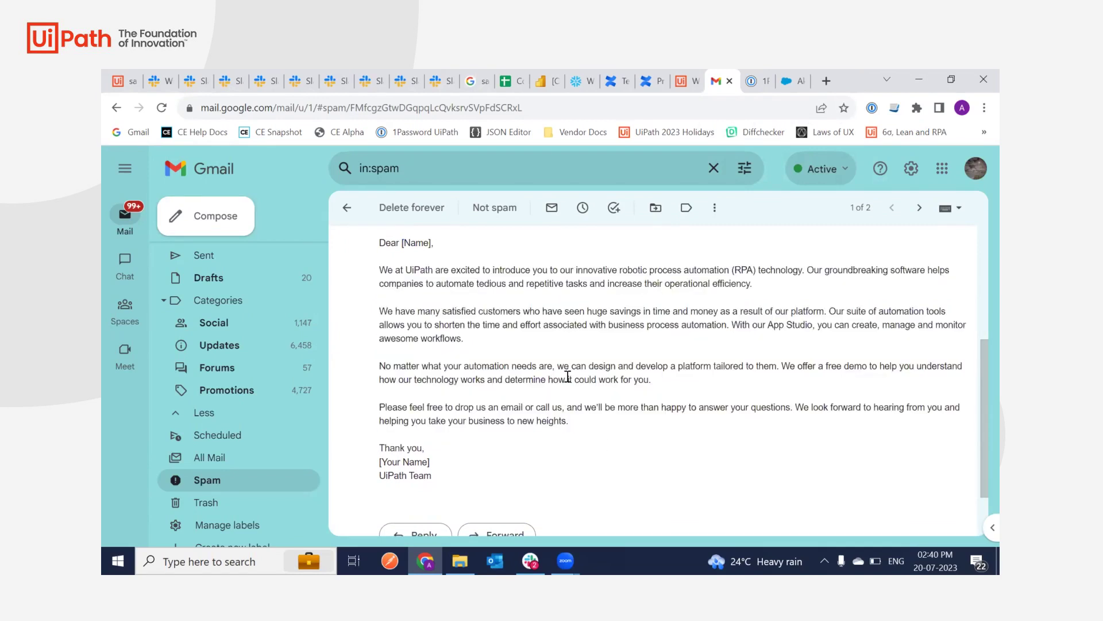
pyautogui.doubleClick(414, 271)
pyautogui.moveTo(804, 270); pyautogui.dragTo(840, 289)
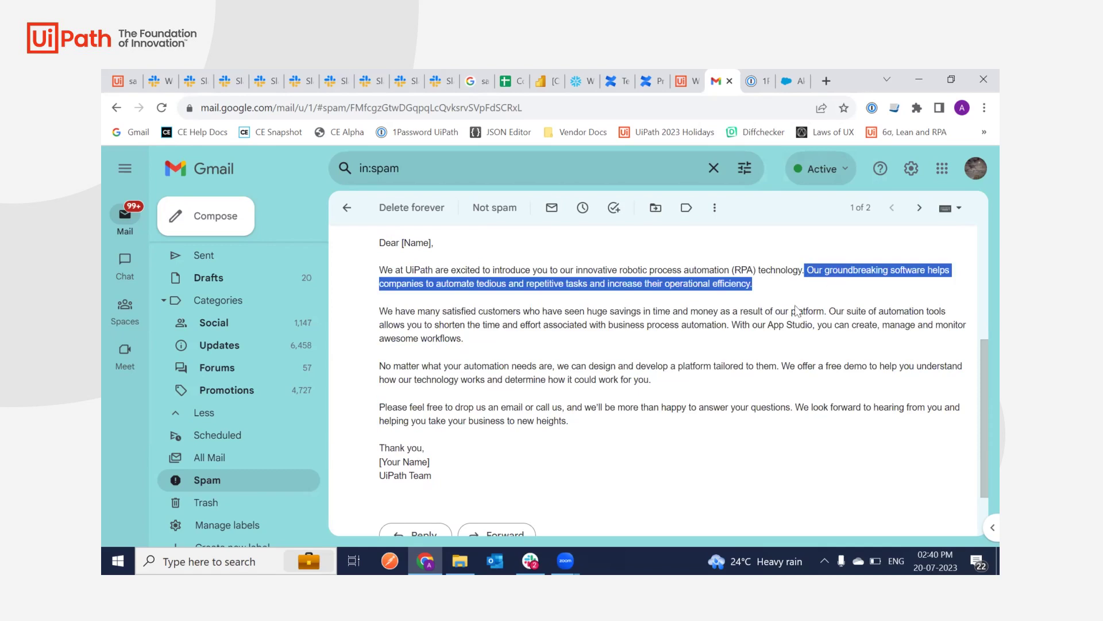
pyautogui.doubleClick(741, 326)
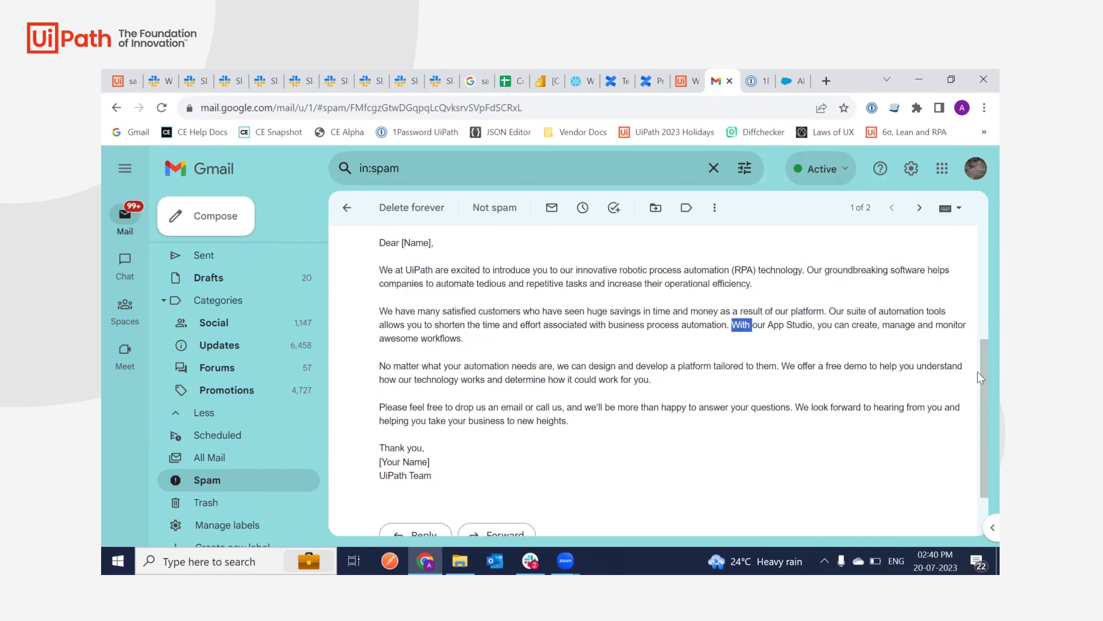
pyautogui.moveTo(979, 369); pyautogui.dragTo(978, 350)
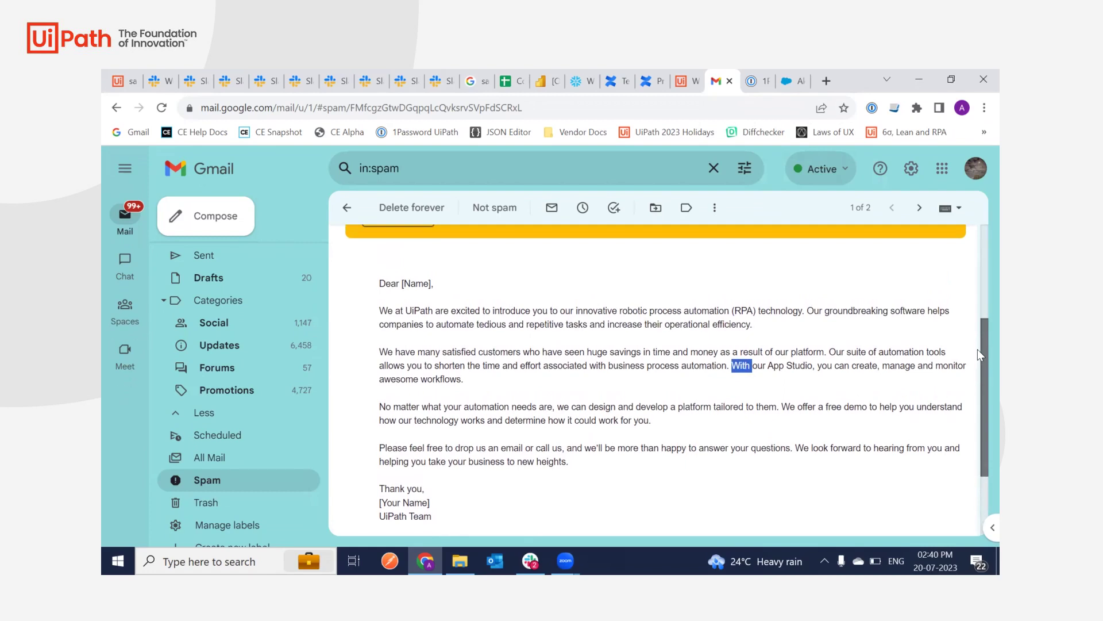
pyautogui.scroll(3, 957, 274)
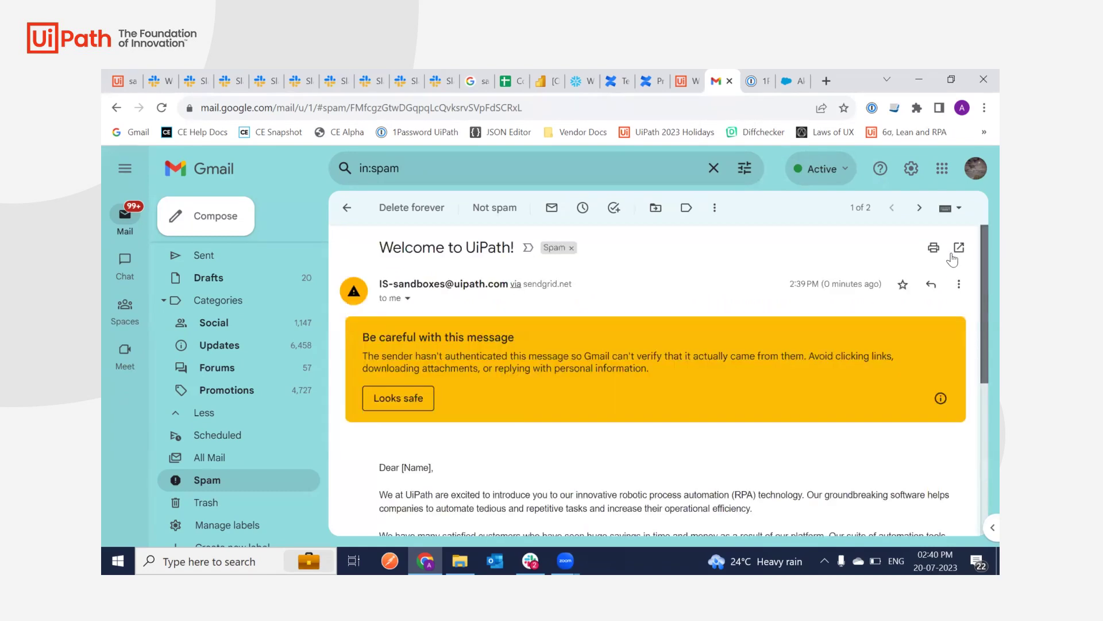
pyautogui.click(685, 82)
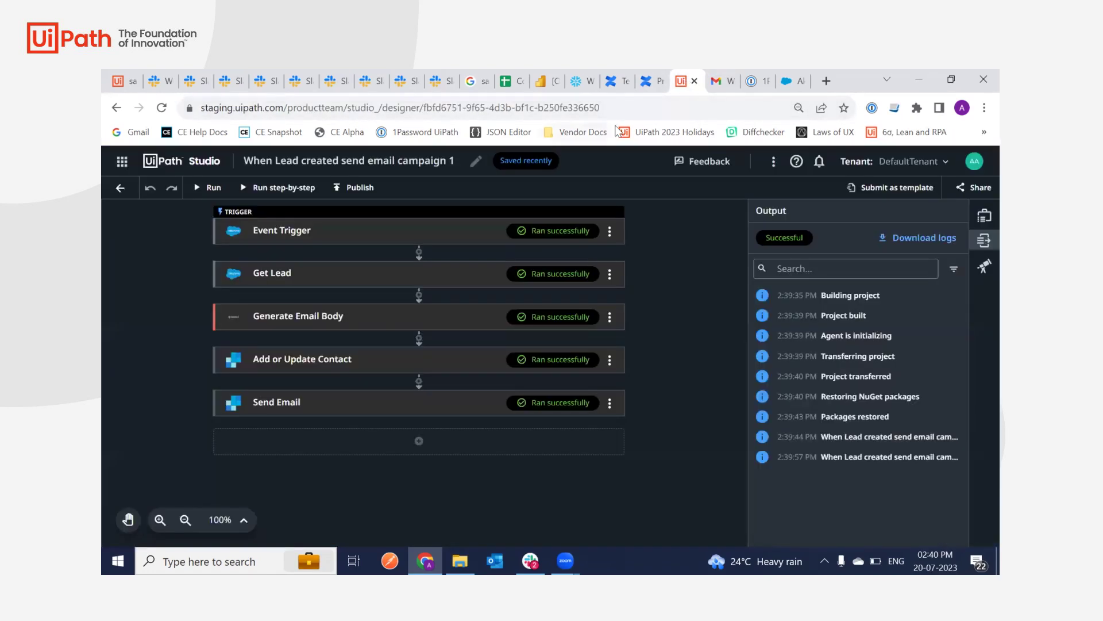